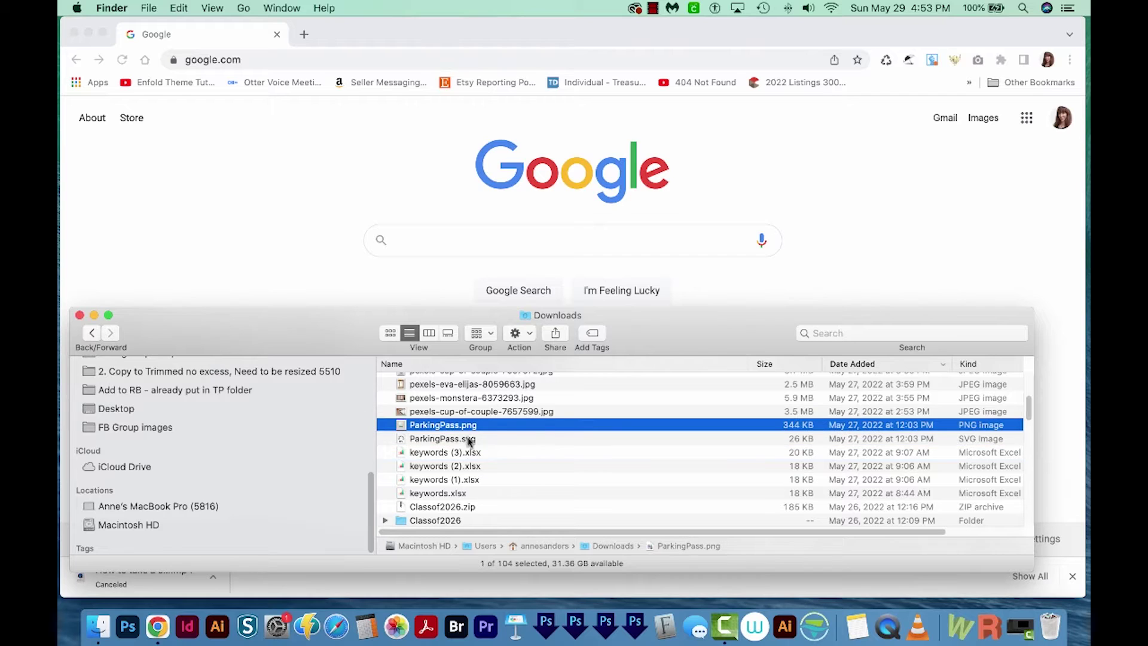
- Select ParkingPass.png and ParkingPass.svg in Downloads, then bring Chrome back to the front
click(464, 426)
click(477, 440)
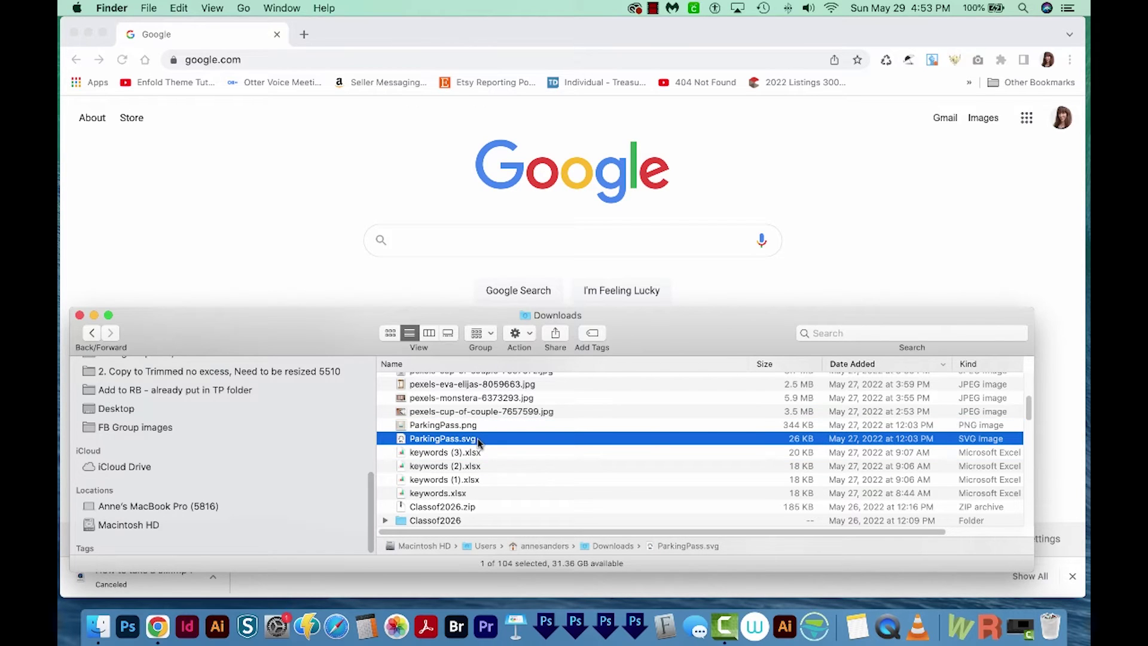
click(285, 231)
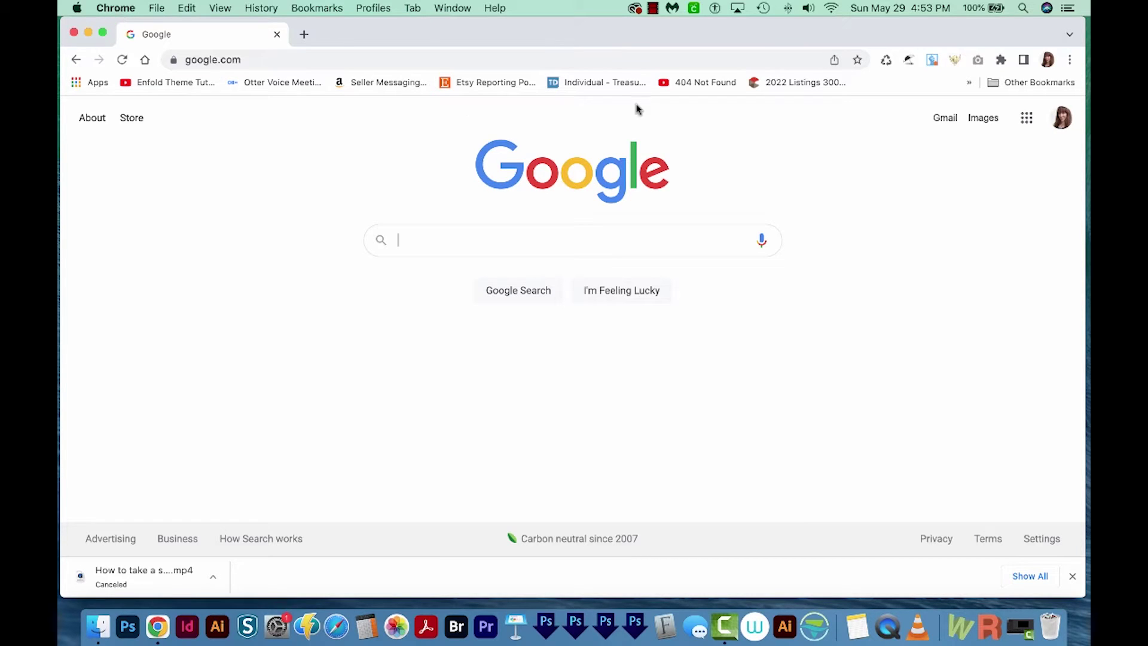
- Find Color Dropper in the Chrome Web Store from the Extensions page and add it to Chrome
click(1070, 59)
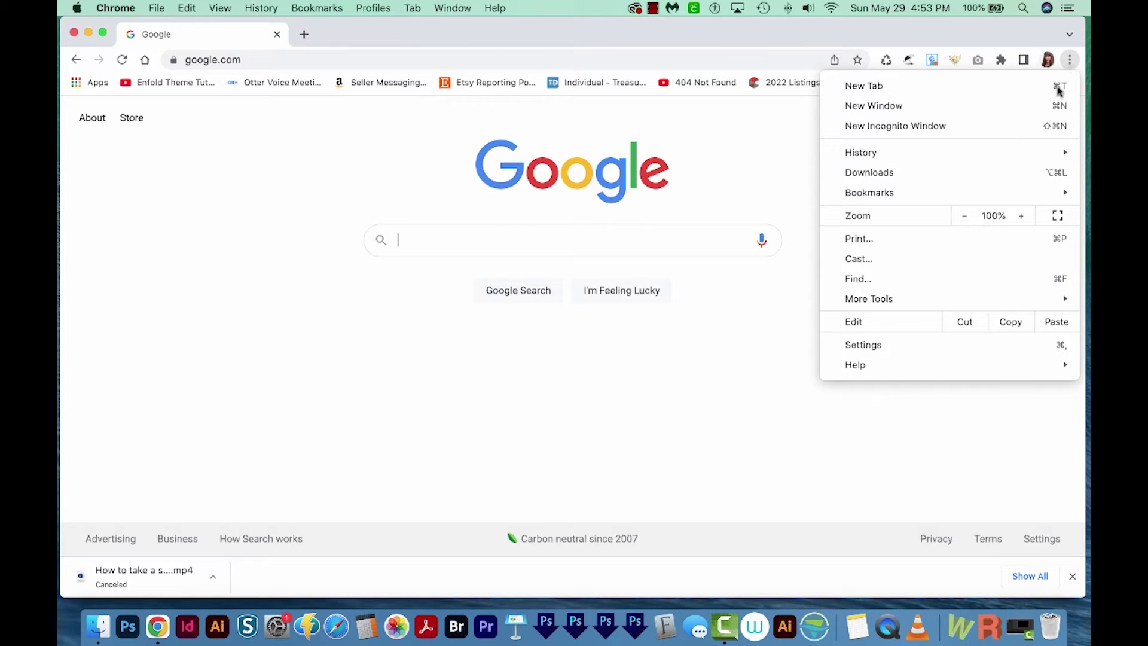
mouse_move(966, 298)
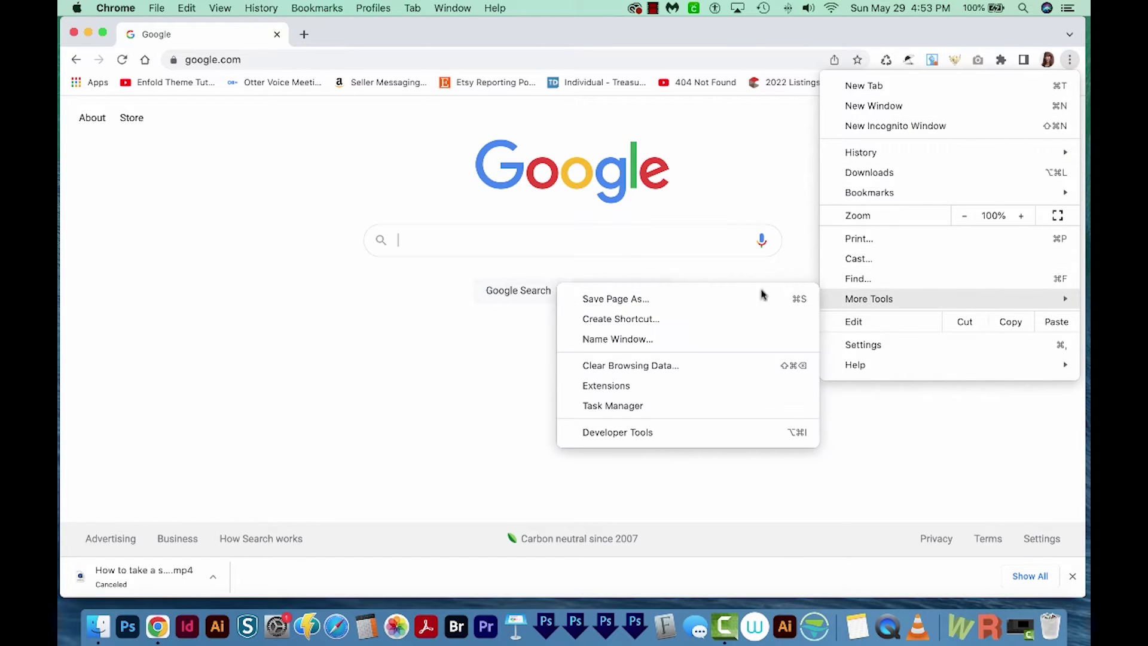
click(658, 387)
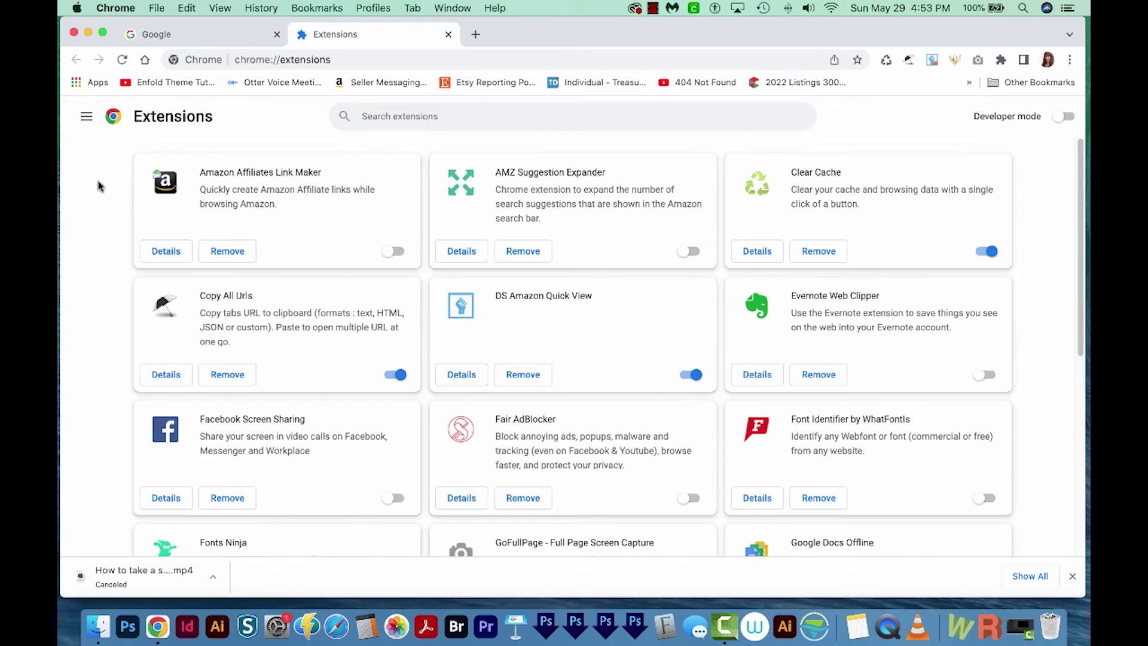
click(86, 119)
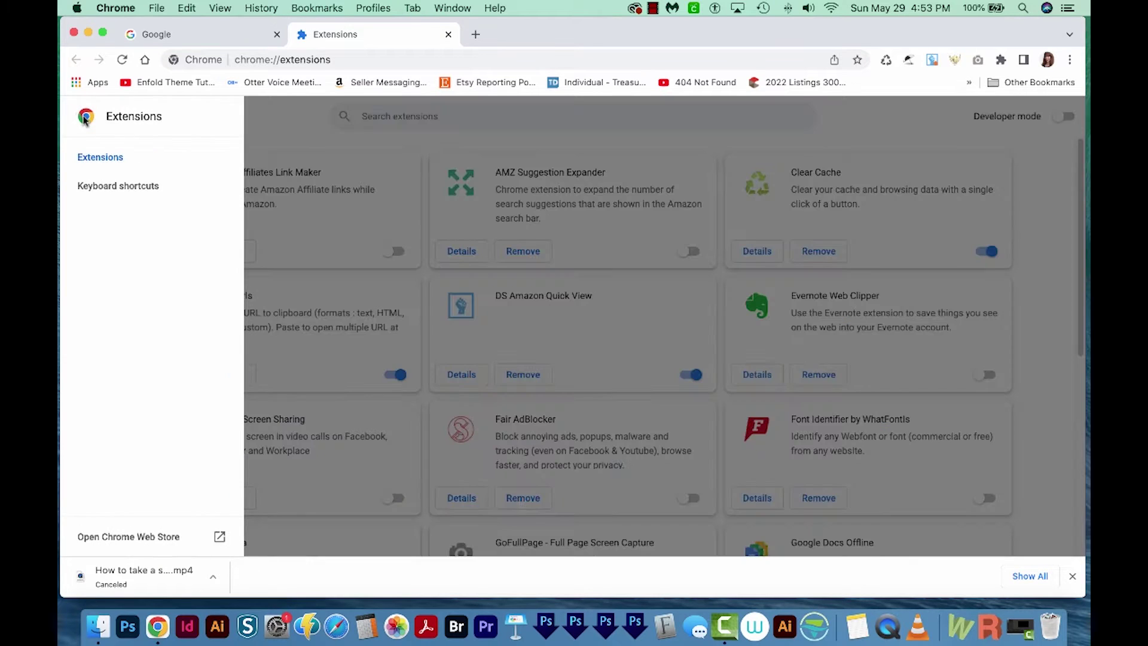
click(135, 538)
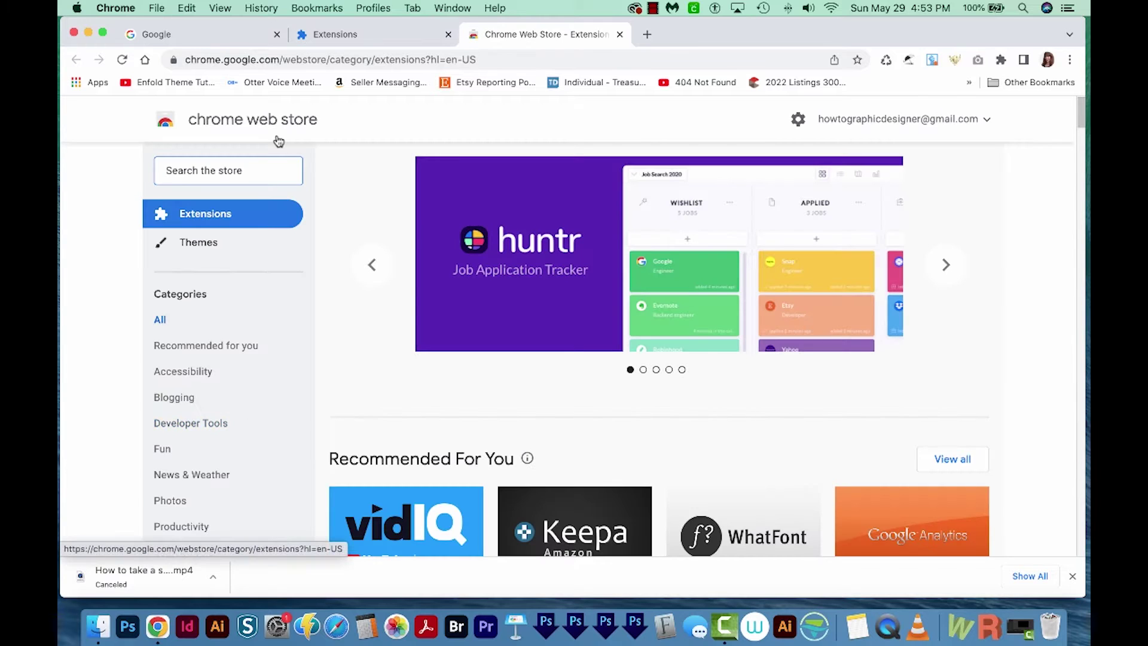
text(color dropper)
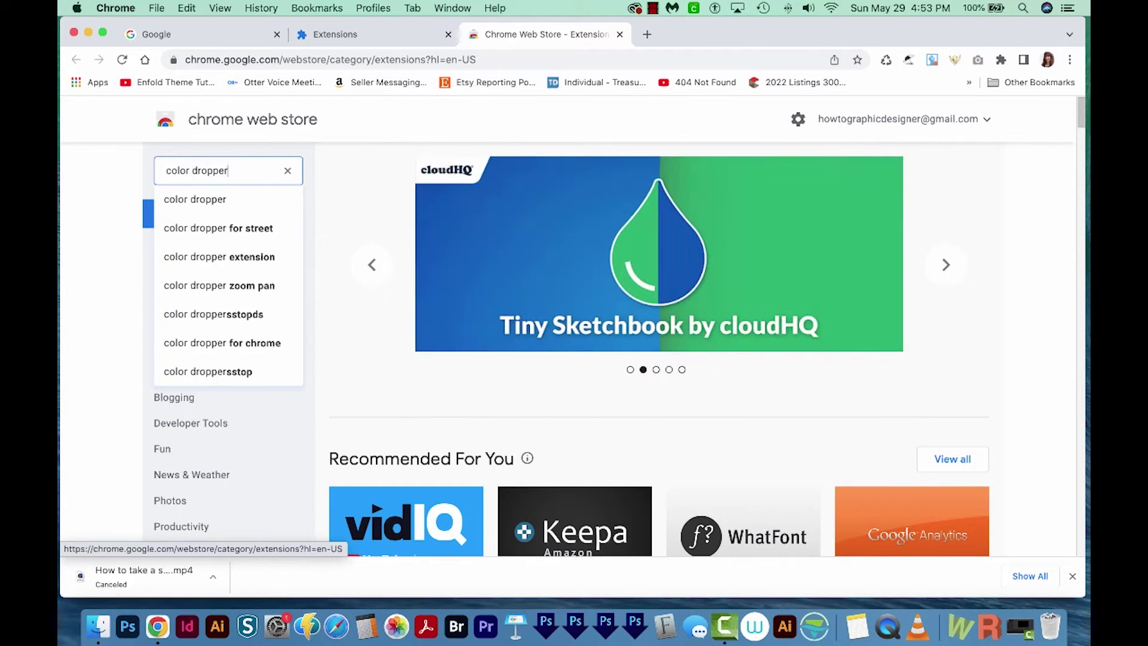
key(Return)
scroll(624, 338, down, 5)
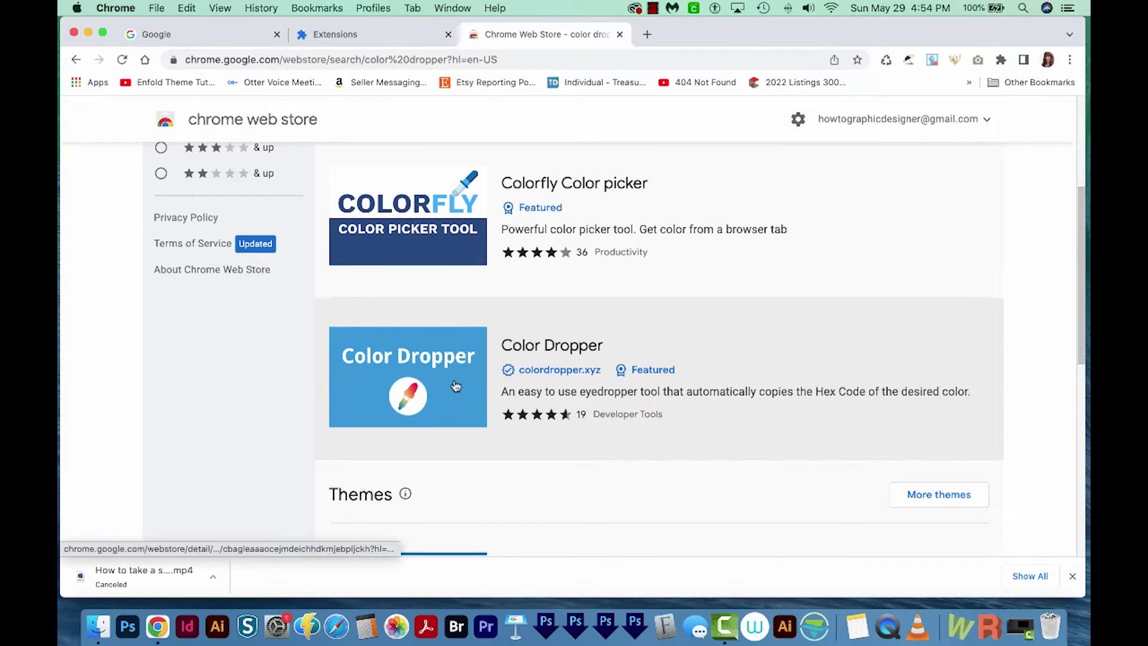
click(457, 383)
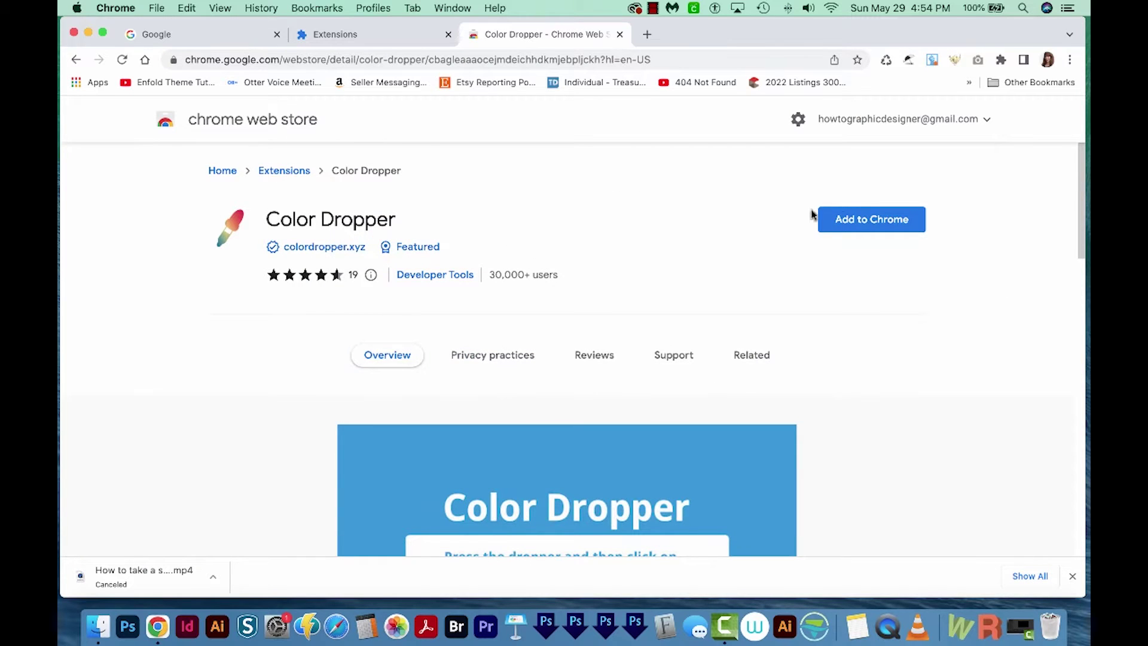
click(853, 221)
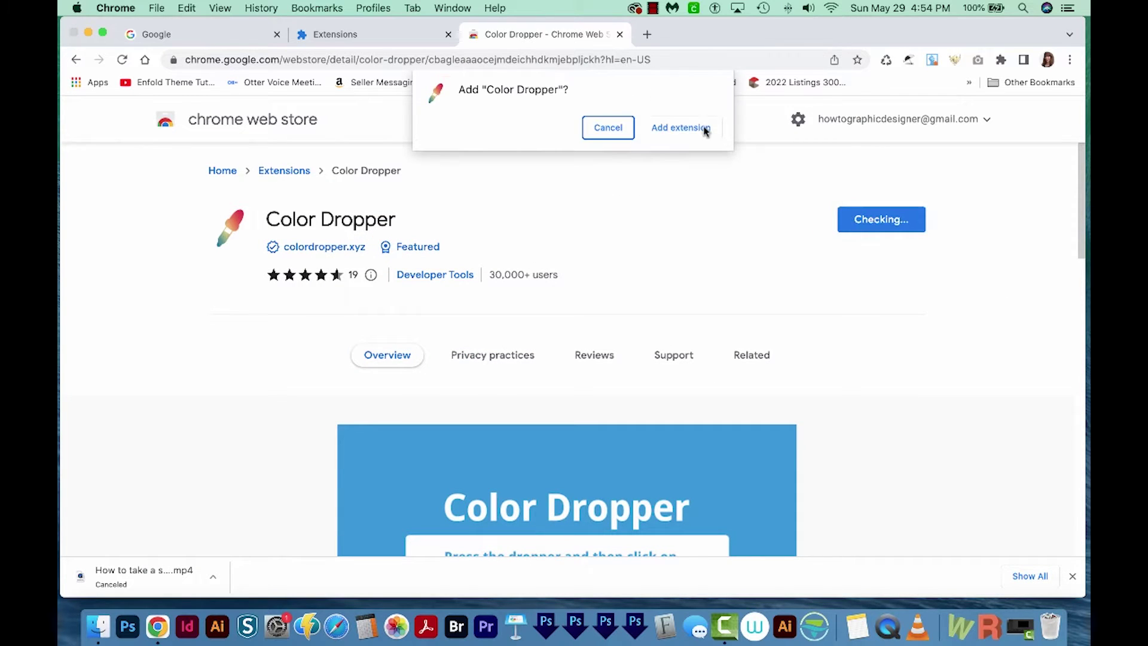
click(681, 128)
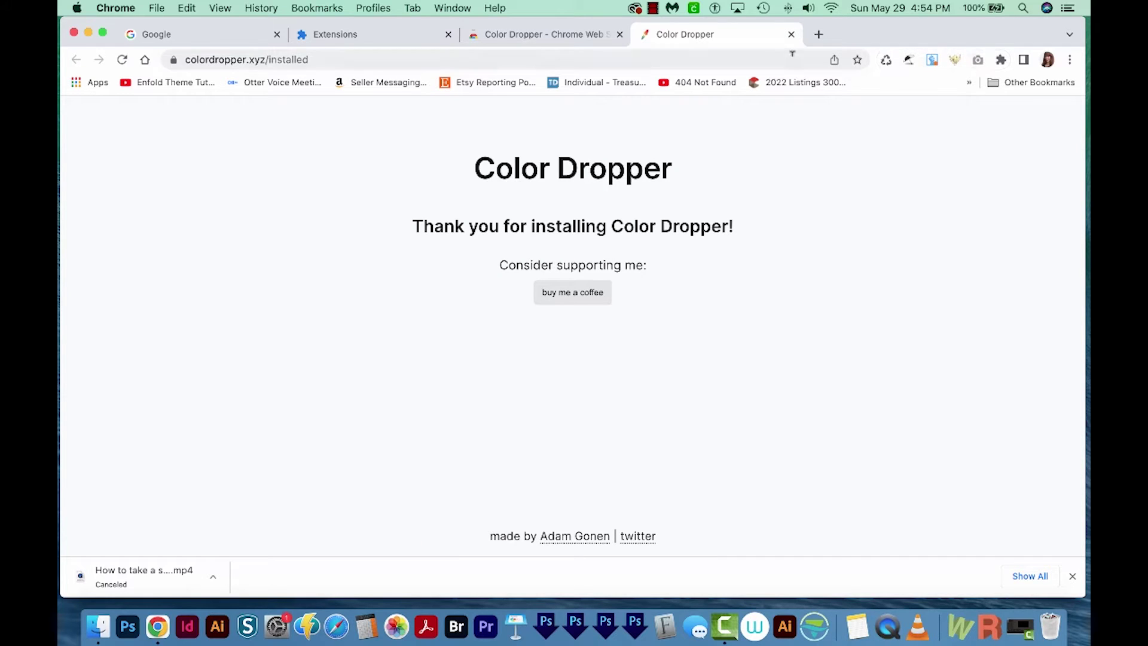
- Pin the Color Dropper extension to the Chrome toolbar
click(791, 35)
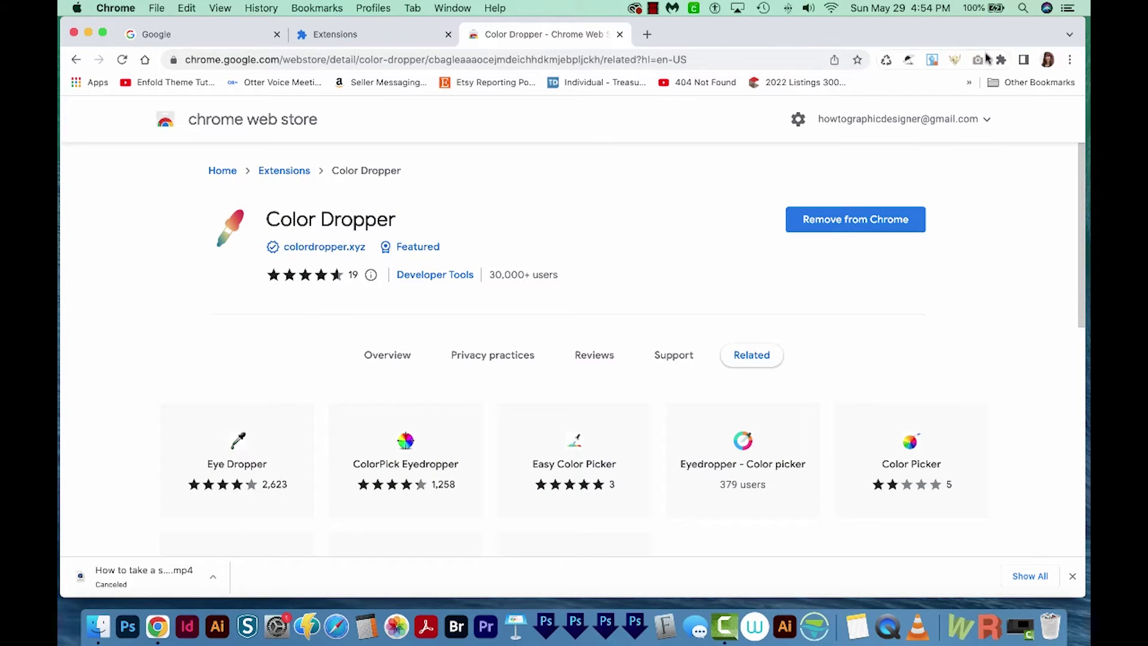
click(1001, 61)
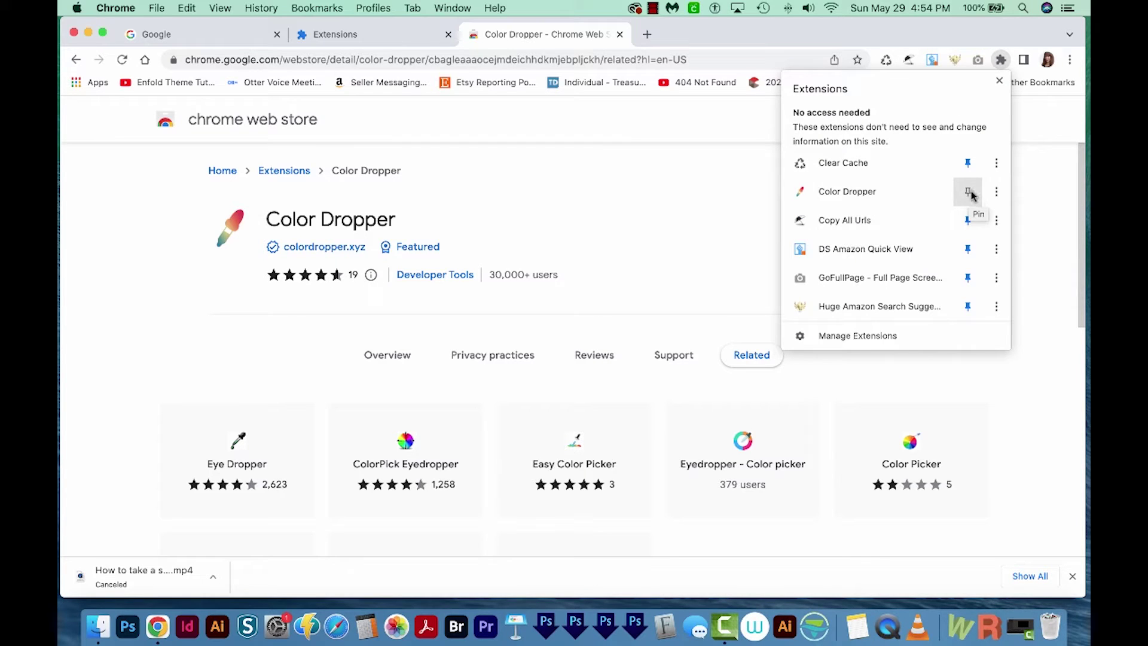
click(969, 193)
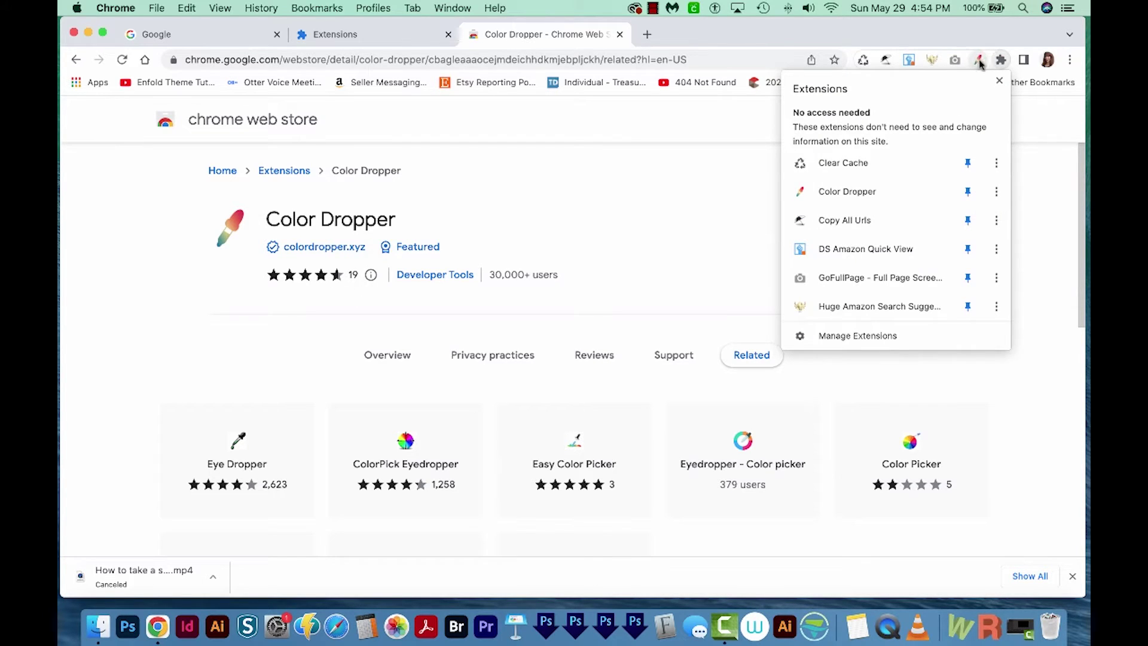
click(979, 62)
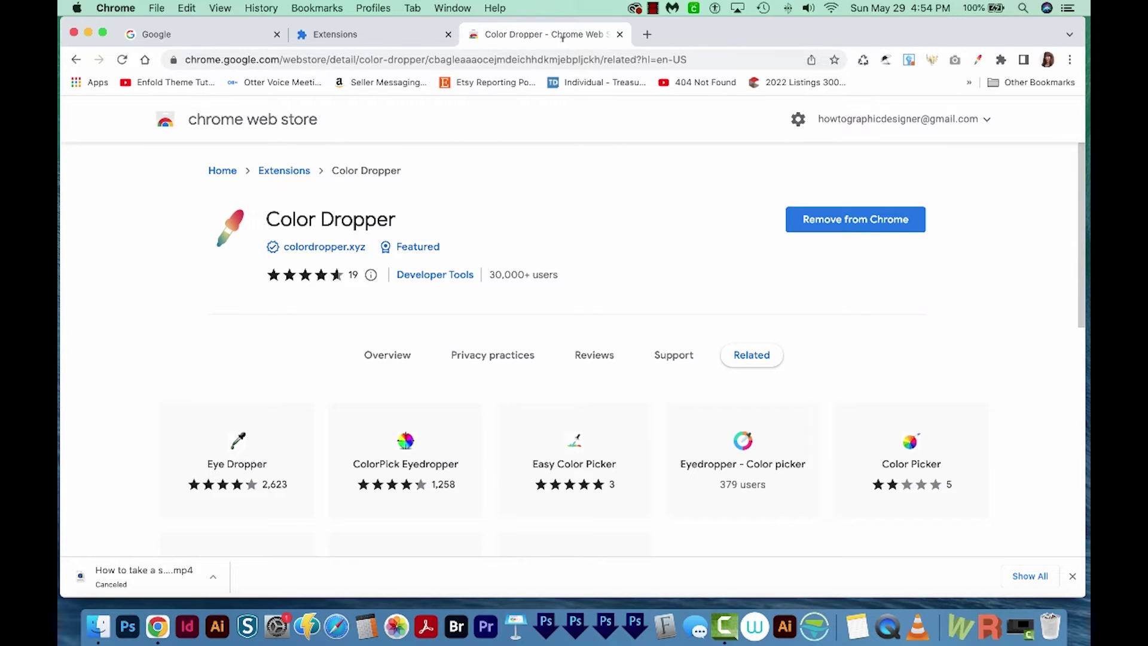
- Open Google Slides via the Apps page and a 'google slides' search, closing the duplicate tab
click(90, 84)
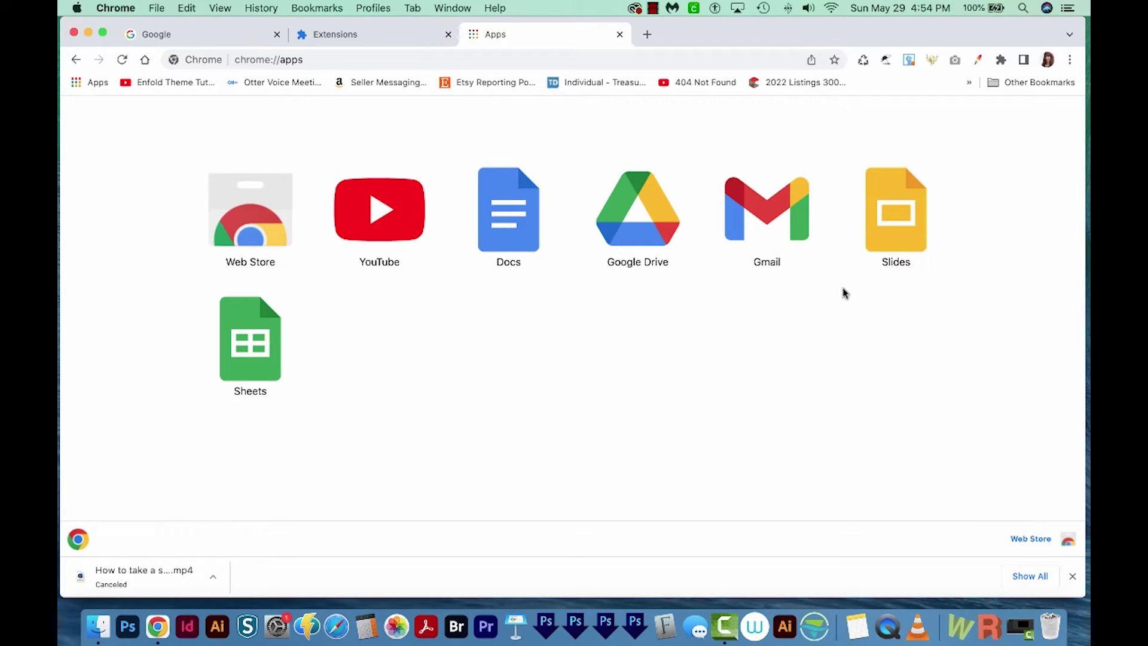
click(901, 233)
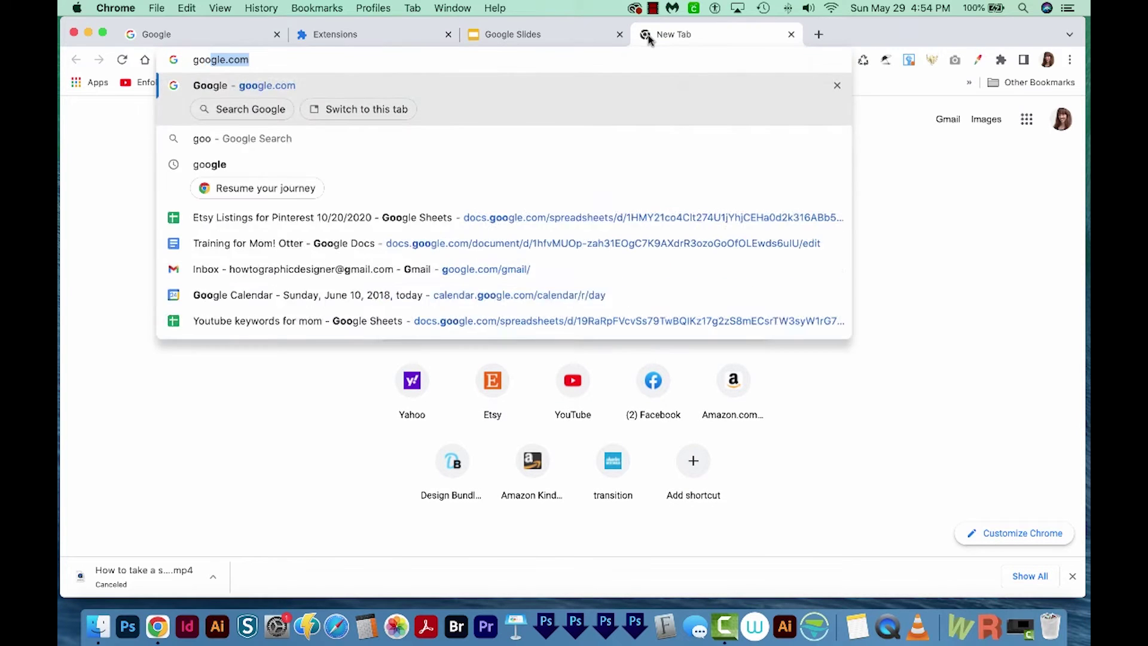
text(gle slides)
key(Return)
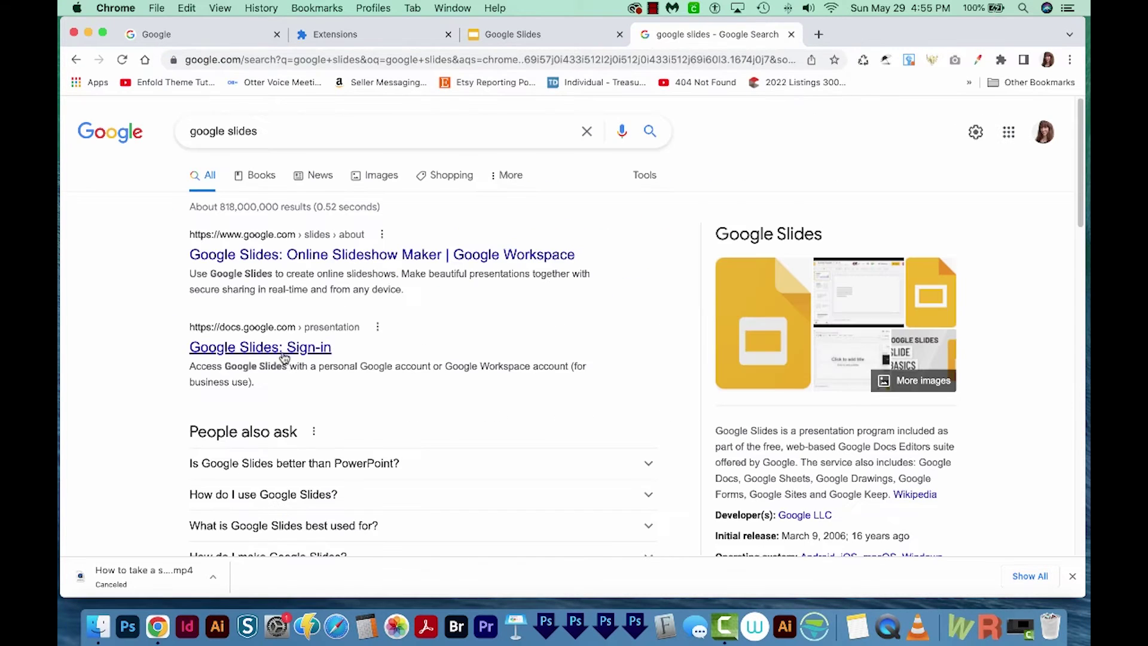
click(250, 353)
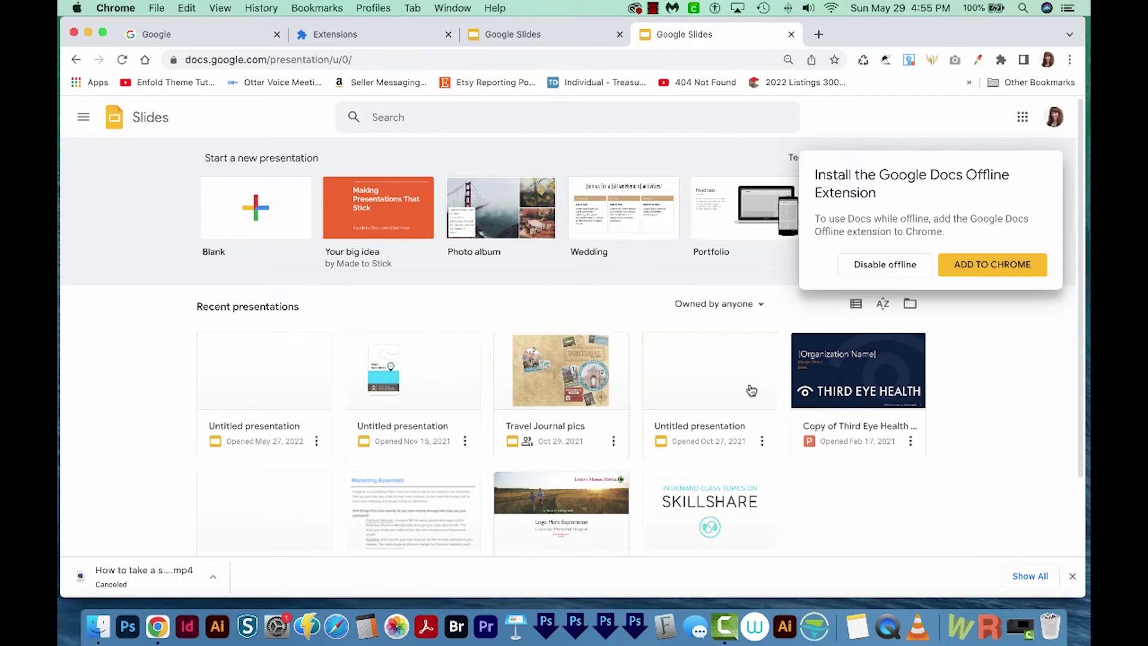
key(super+w)
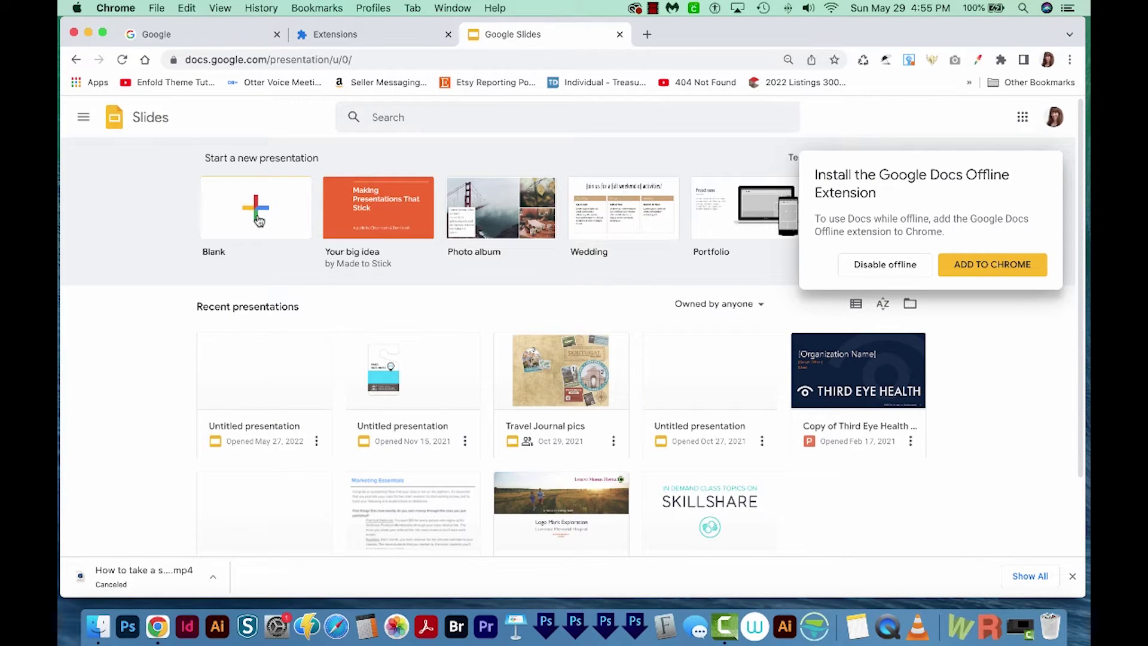
- Start a new blank presentation and delete its title and subtitle placeholders
click(259, 221)
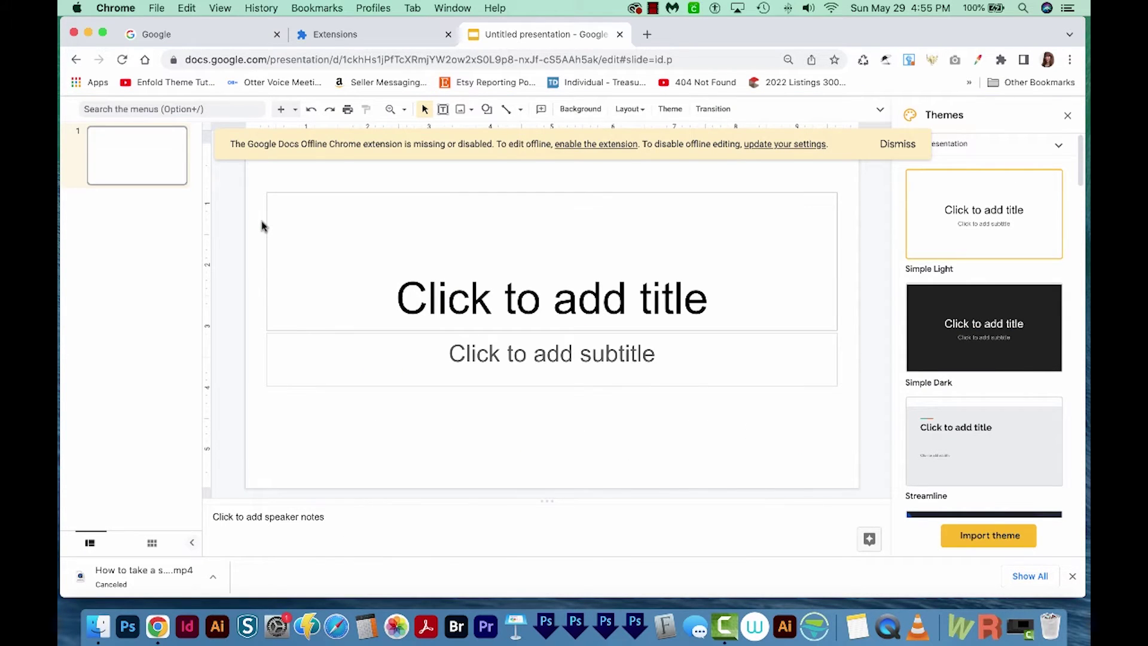
key(super+a)
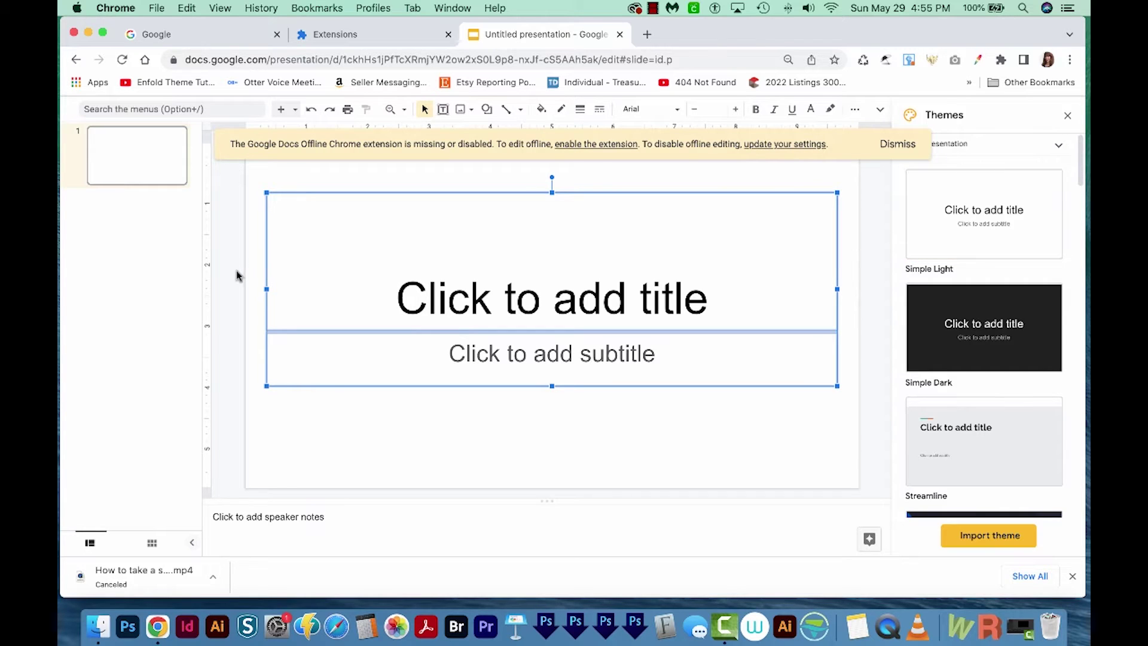
key(Delete)
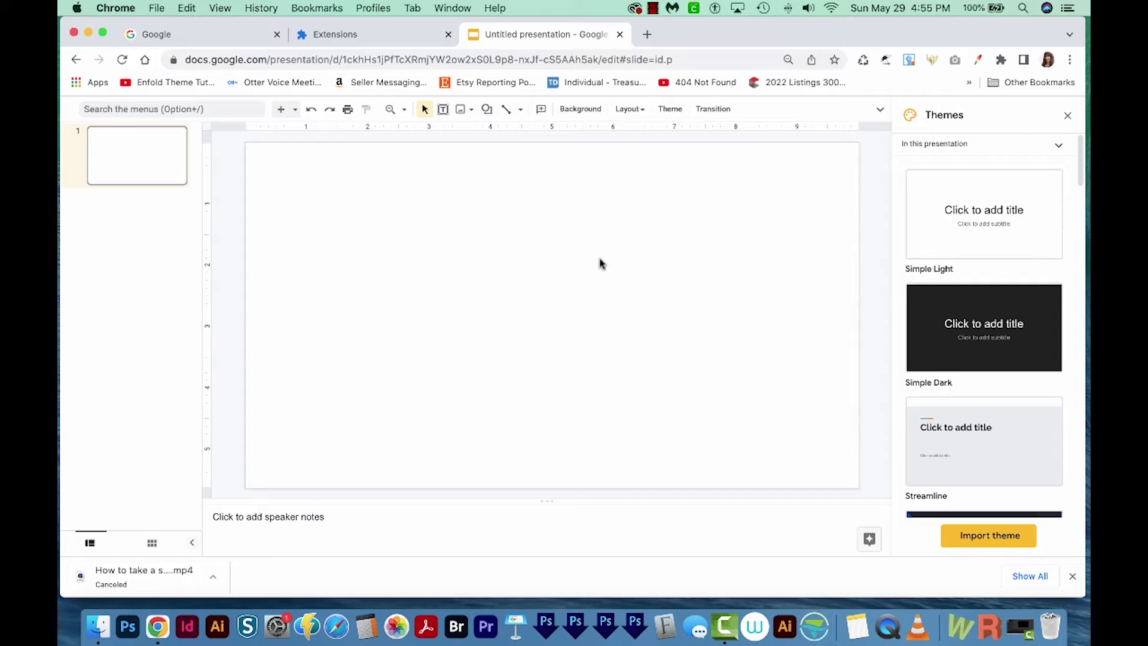
- Upload ParkingPass.png from Downloads onto the blank slide
click(466, 114)
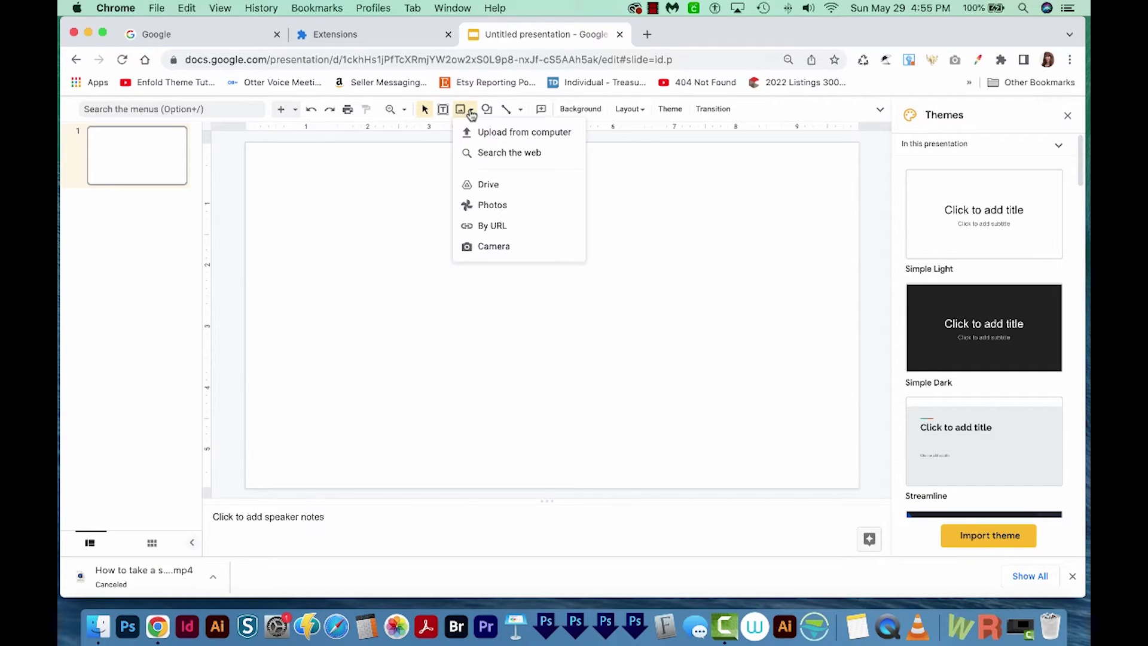
click(498, 134)
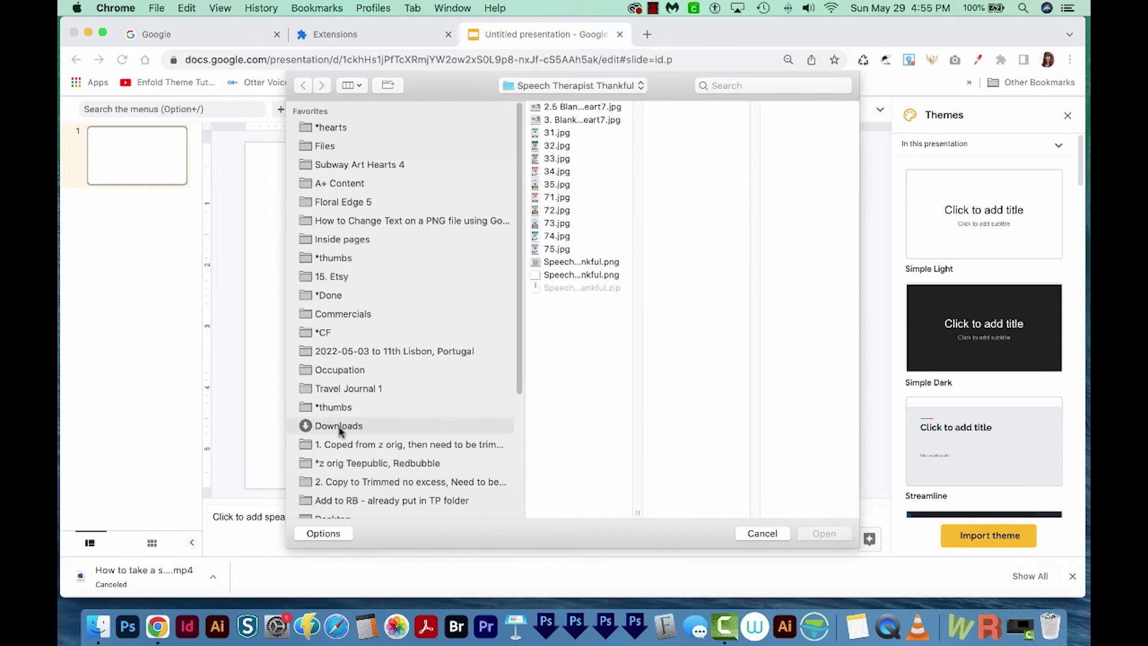
click(340, 426)
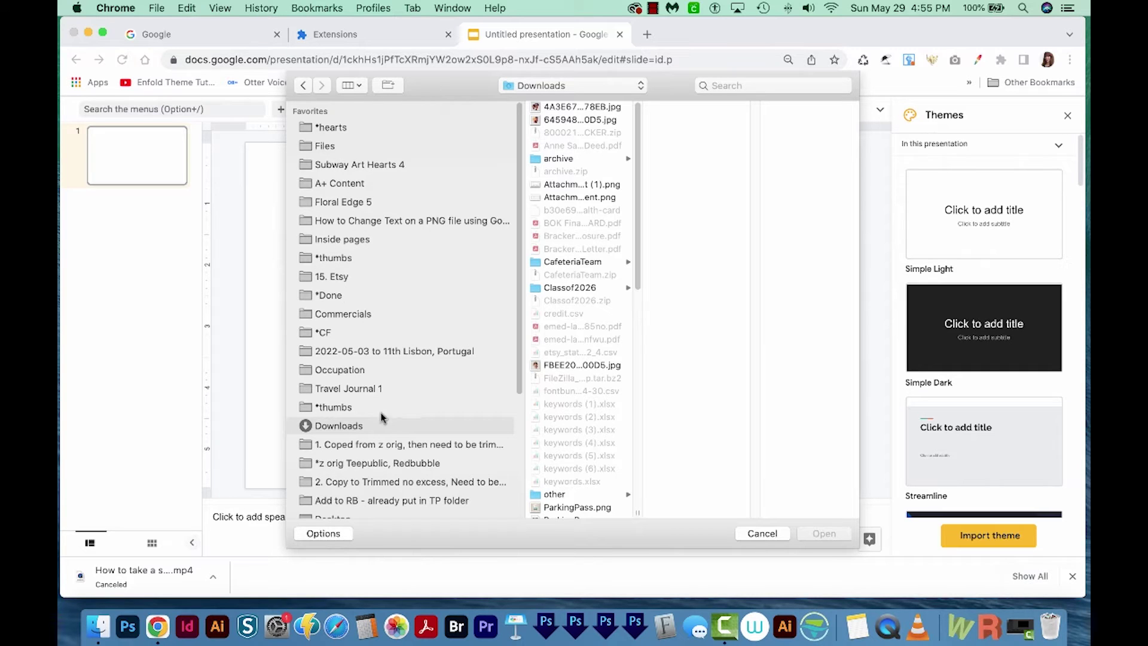
click(599, 508)
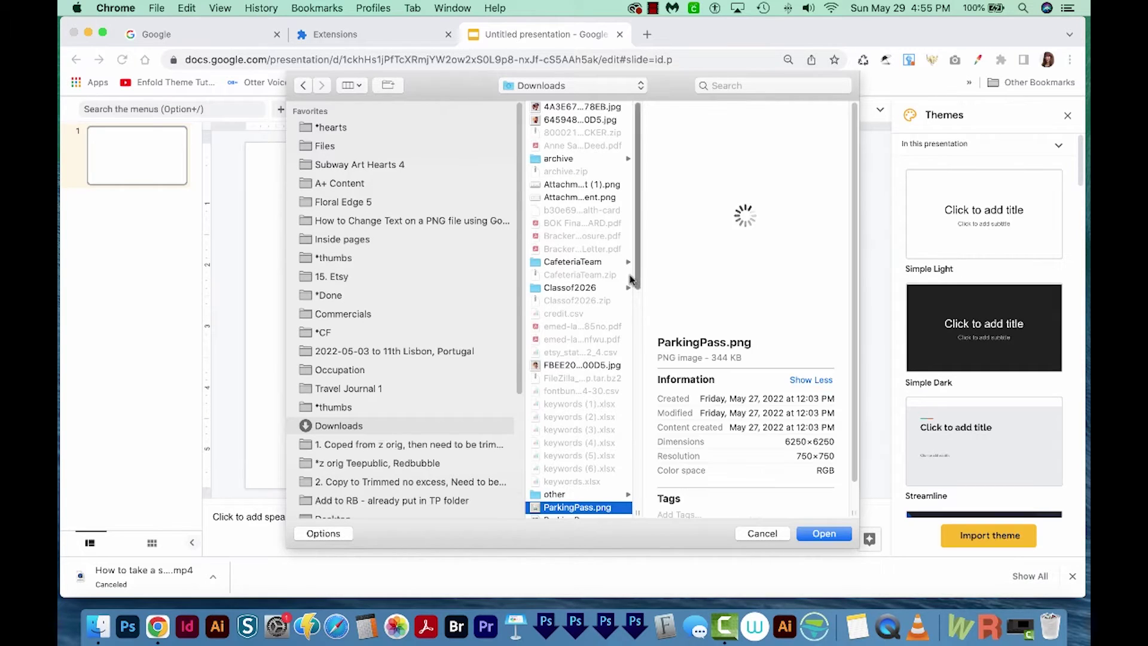
scroll(631, 280, down, 5)
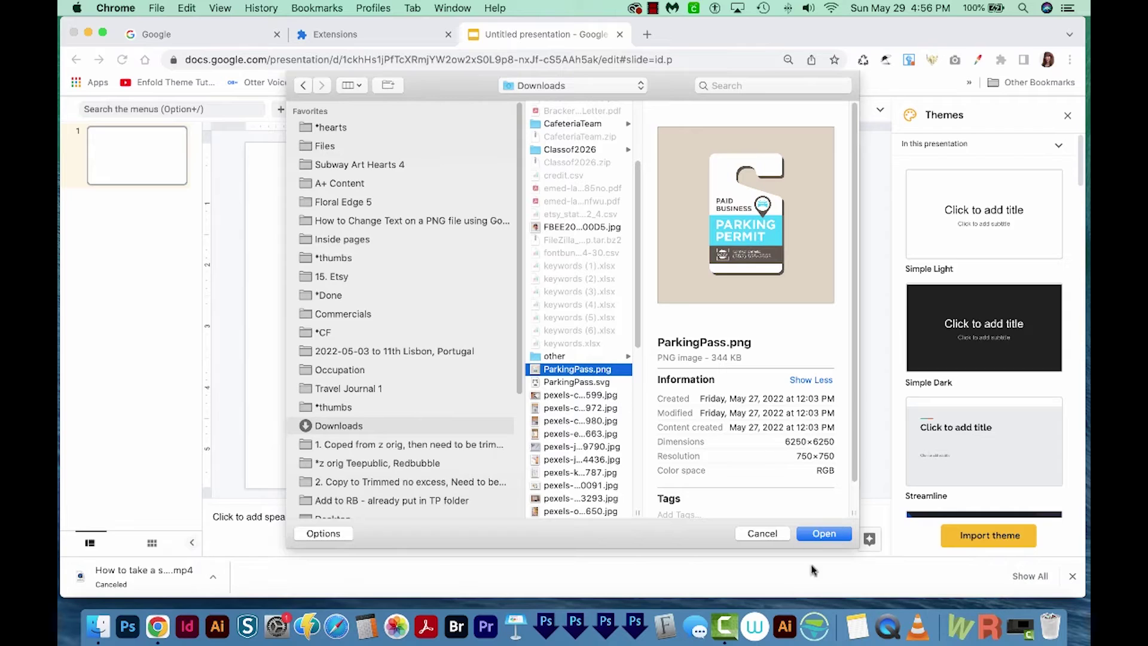
click(837, 538)
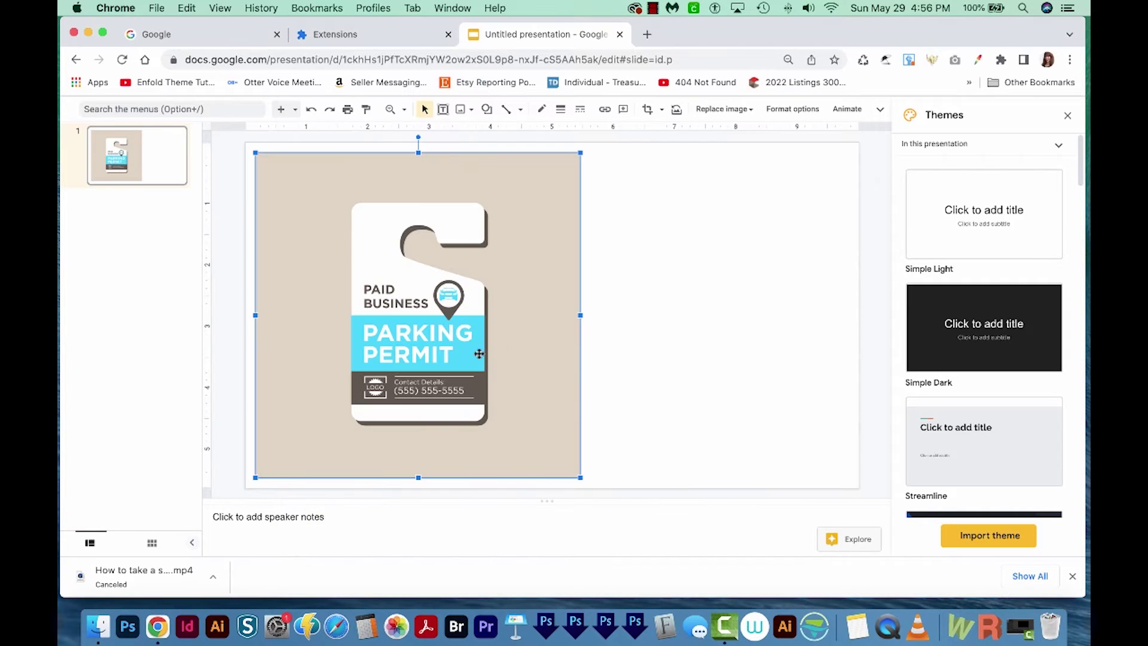
- Centre the permit image, view it at 100%, and sample its dark brown #5f584f with Color Dropper
drag(479, 354, 572, 374)
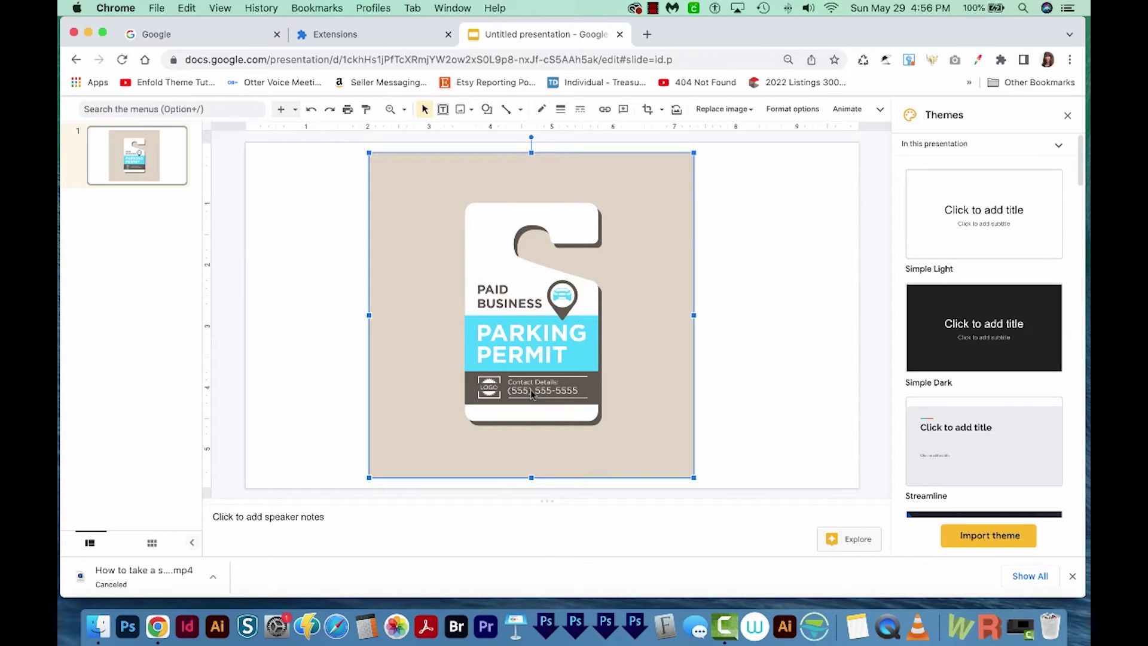
key(Escape)
key(super+0)
key(alt+slash)
key(Escape)
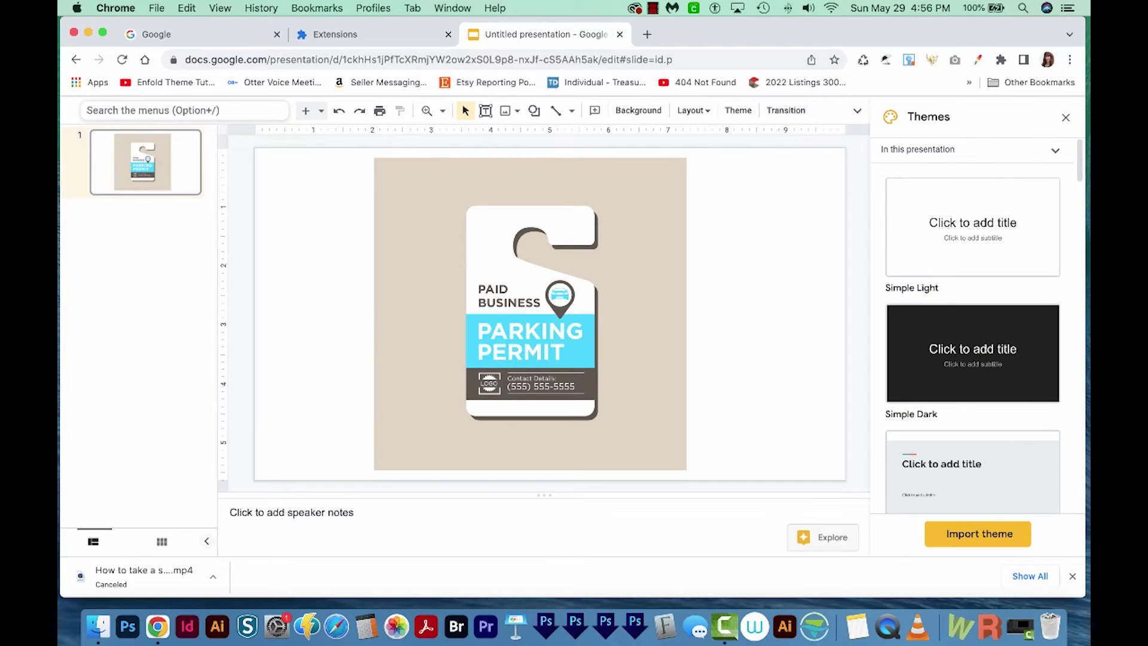
text(zoom)
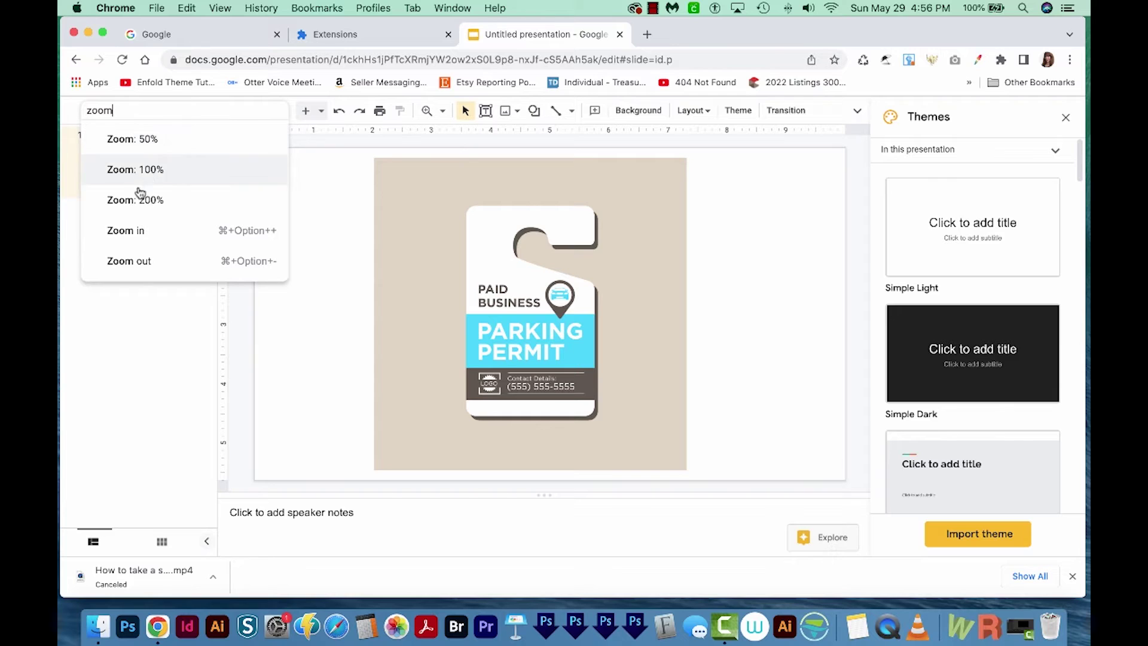
click(149, 171)
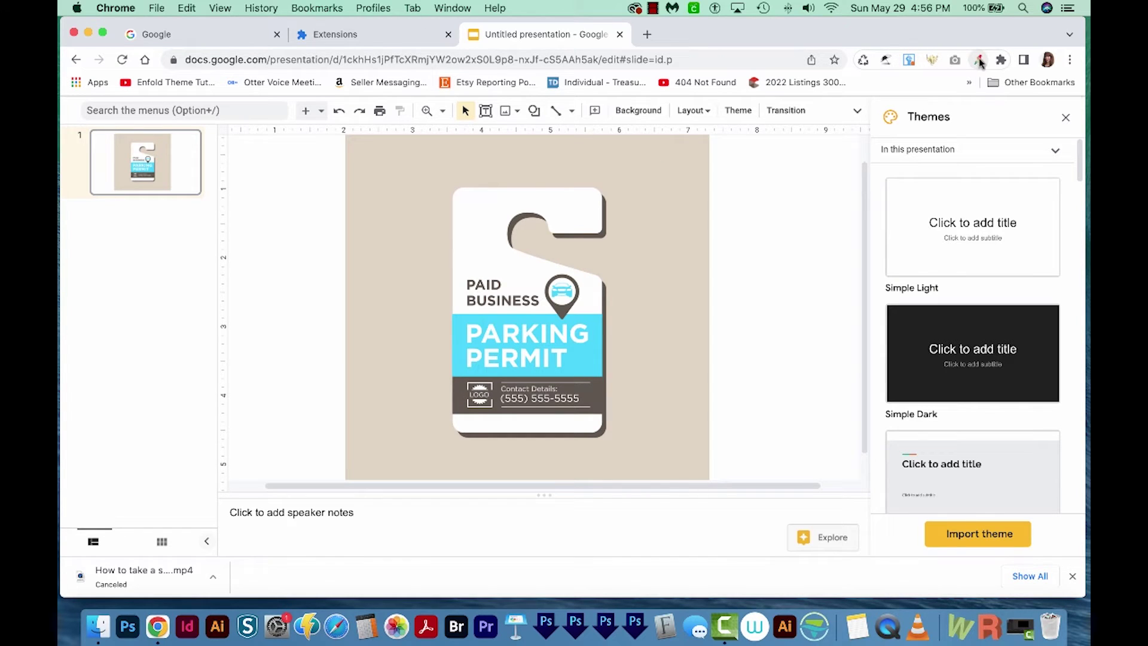
click(979, 61)
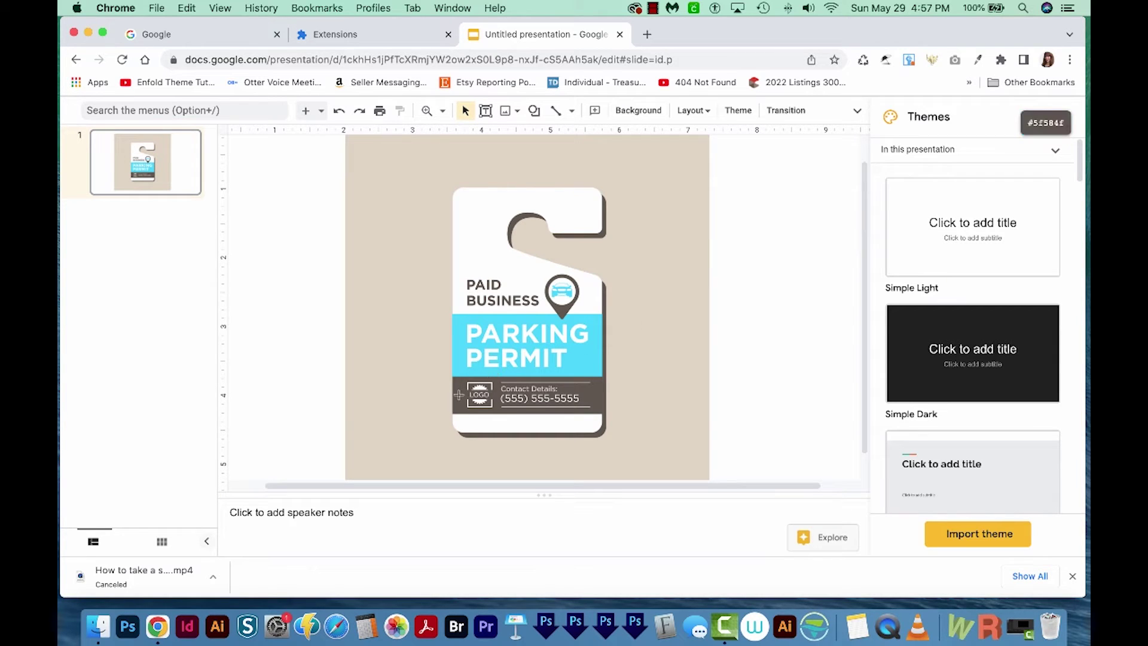
click(459, 395)
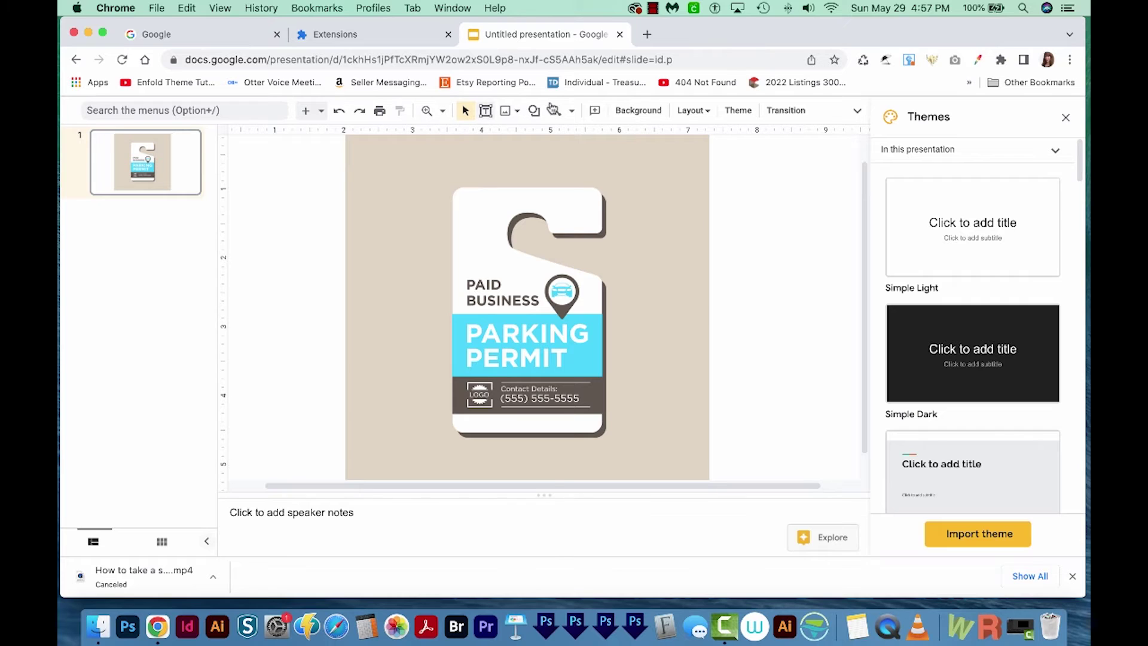
- Draw a rectangle over the LOGO placeholder on the contact strip
click(562, 120)
click(533, 111)
mouse_move(562, 139)
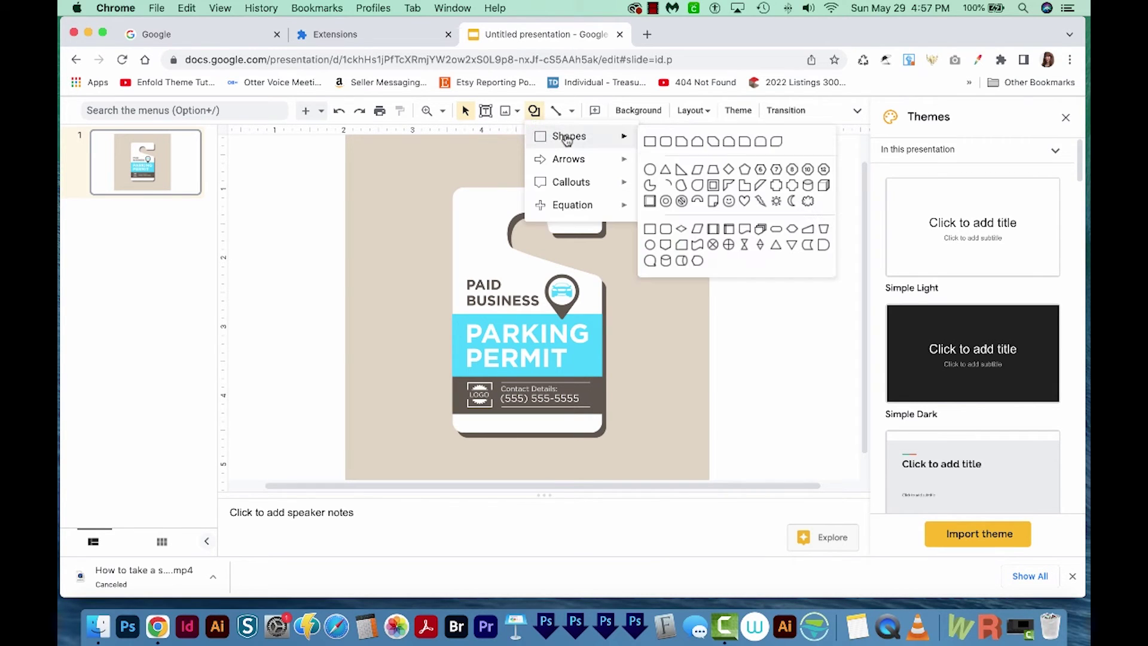
click(653, 144)
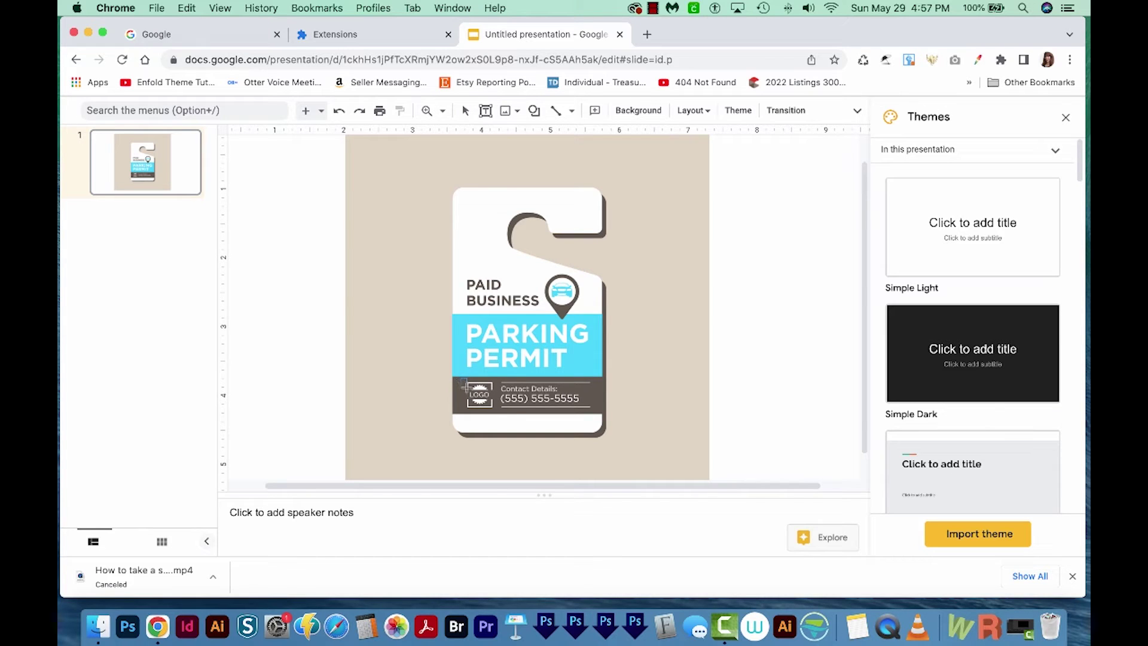
drag(465, 386, 494, 411)
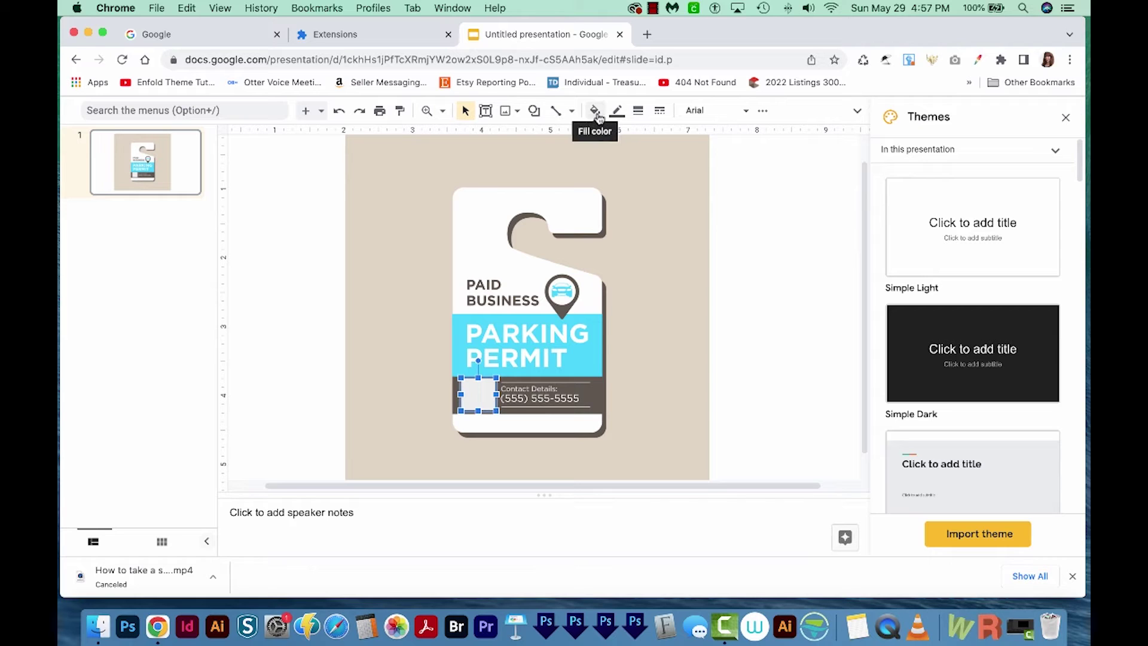
- Fill the rectangle with custom colour #5f584f and make its border transparent
click(595, 111)
click(602, 227)
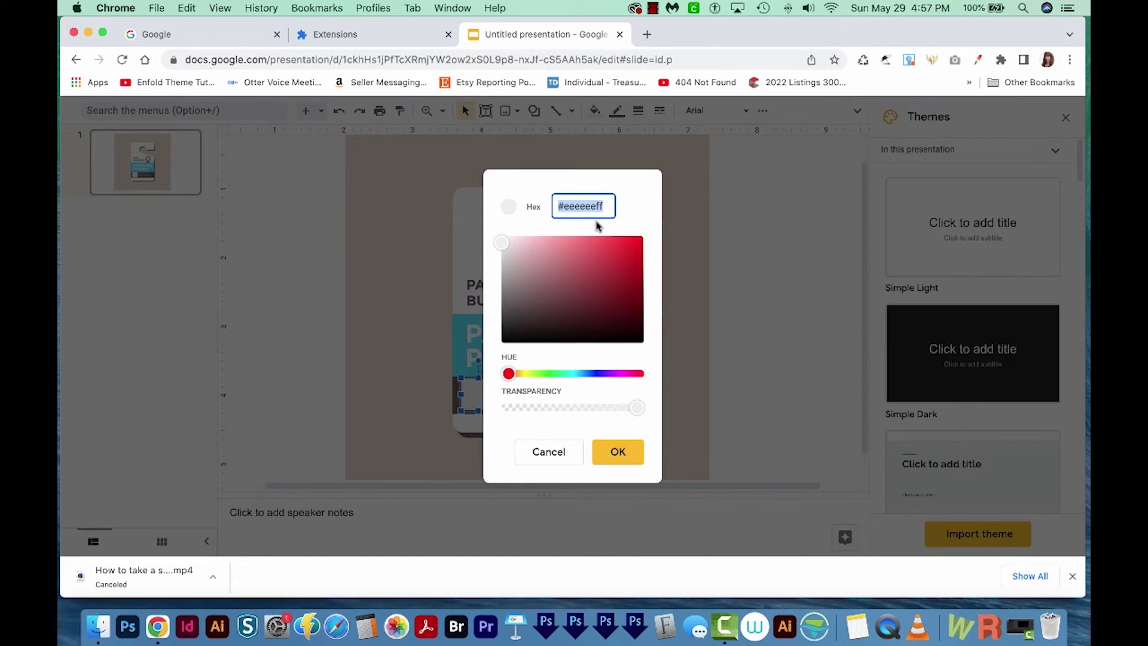
key(super+v)
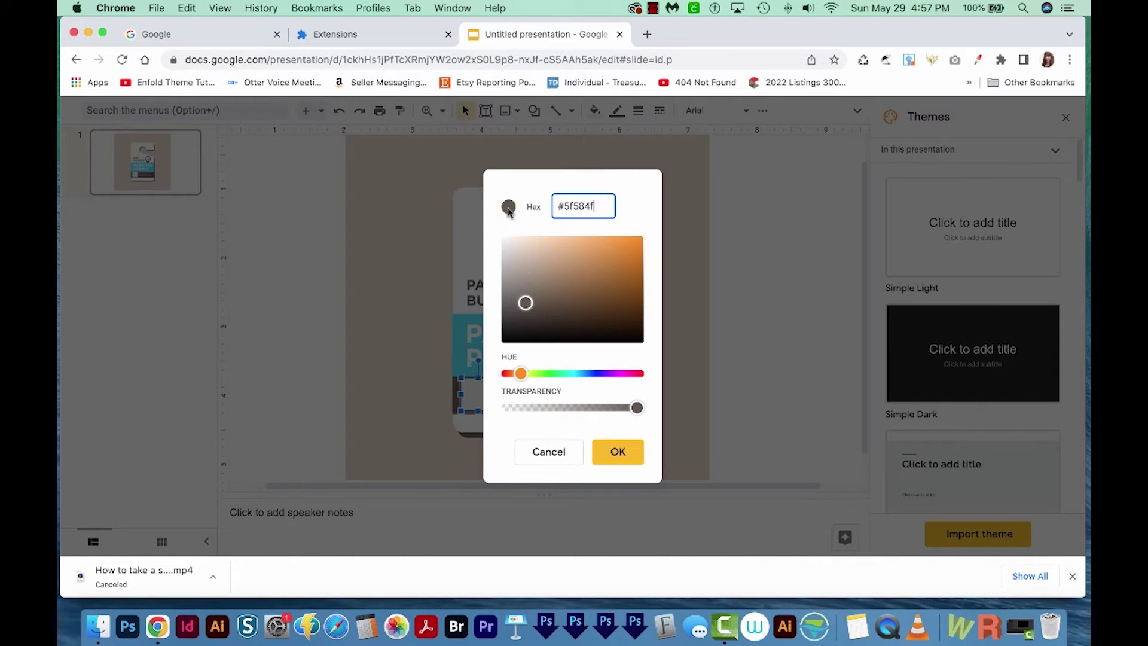
click(611, 456)
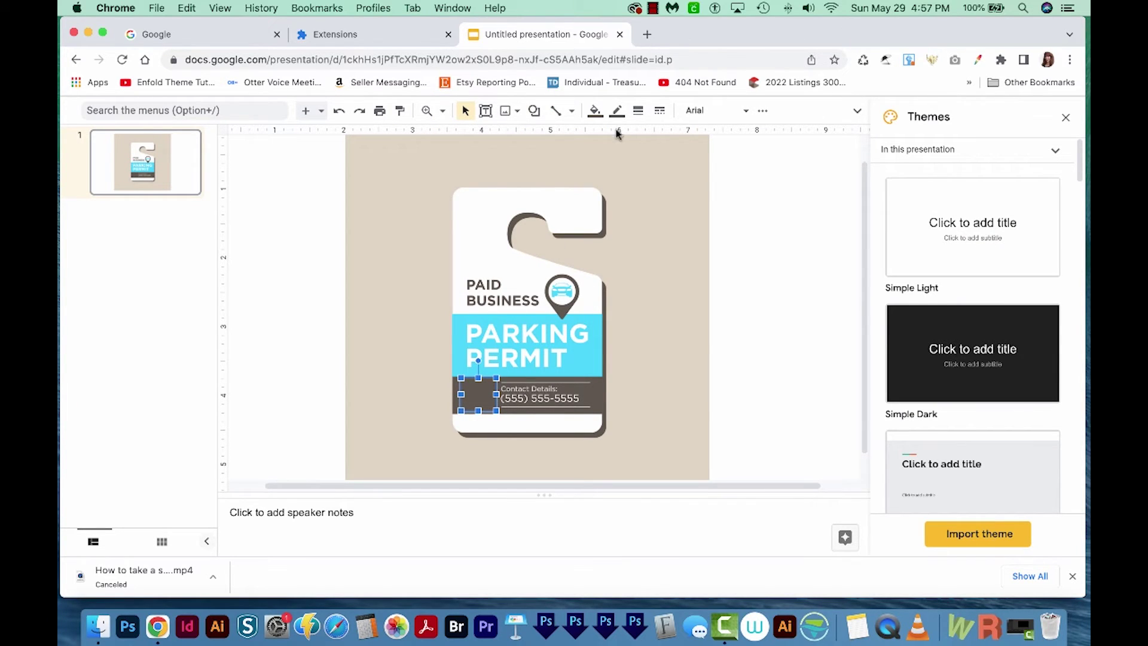
click(618, 112)
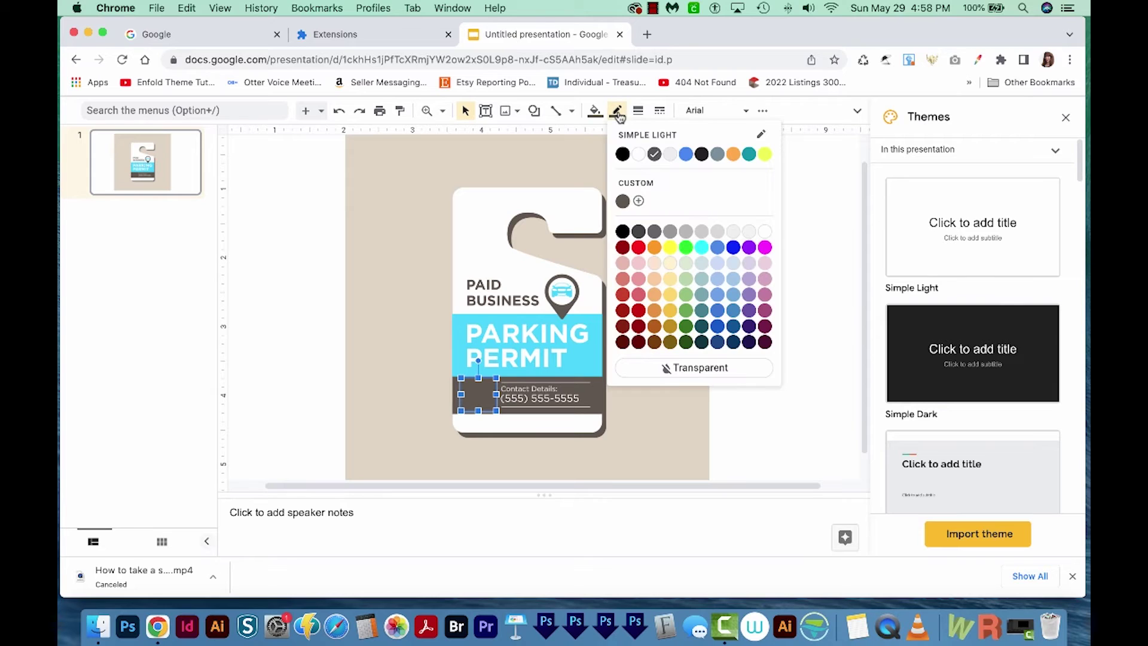
click(706, 373)
click(479, 397)
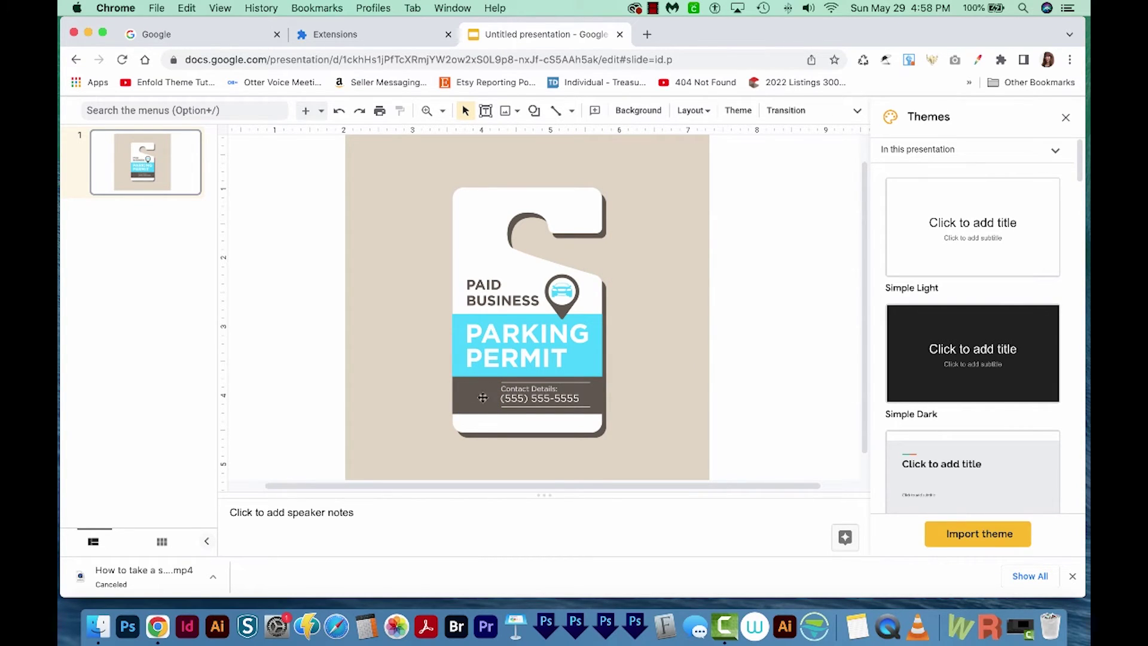
click(444, 112)
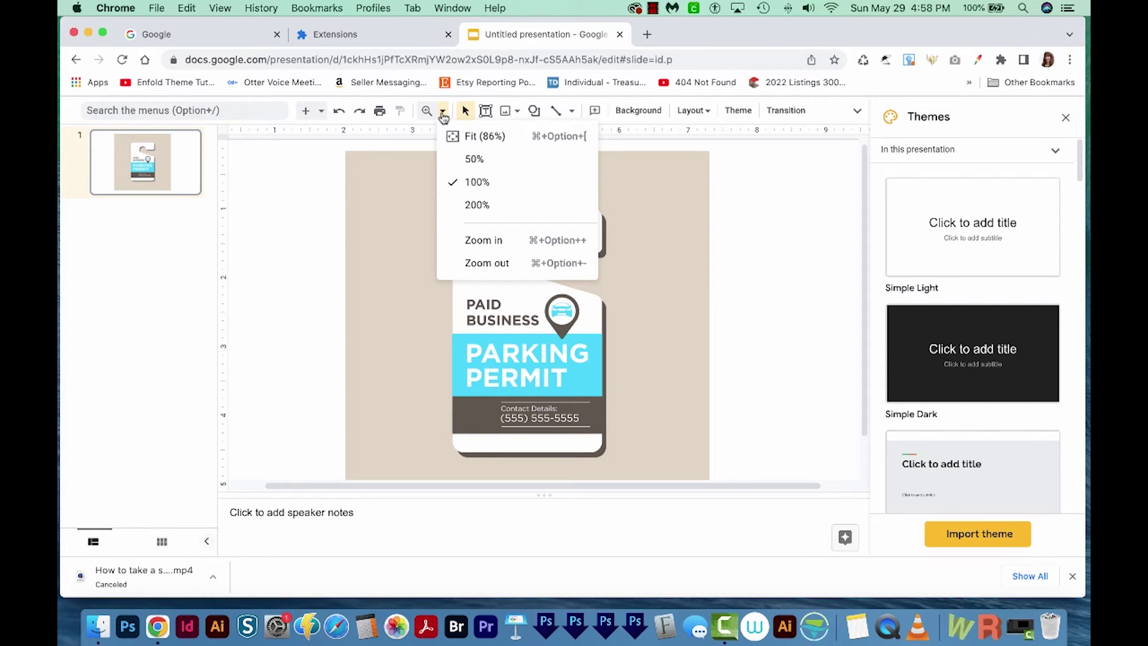
- At 200% zoom, duplicate the brown box and stretch the copy over the sample phone number
click(485, 206)
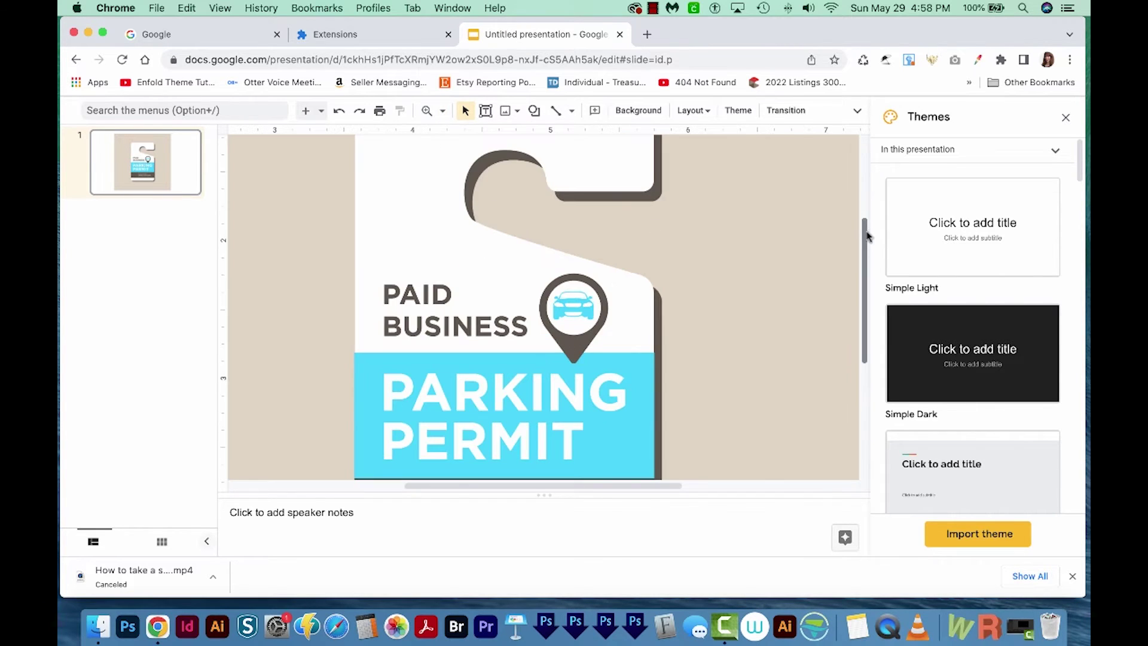
drag(868, 236, 863, 315)
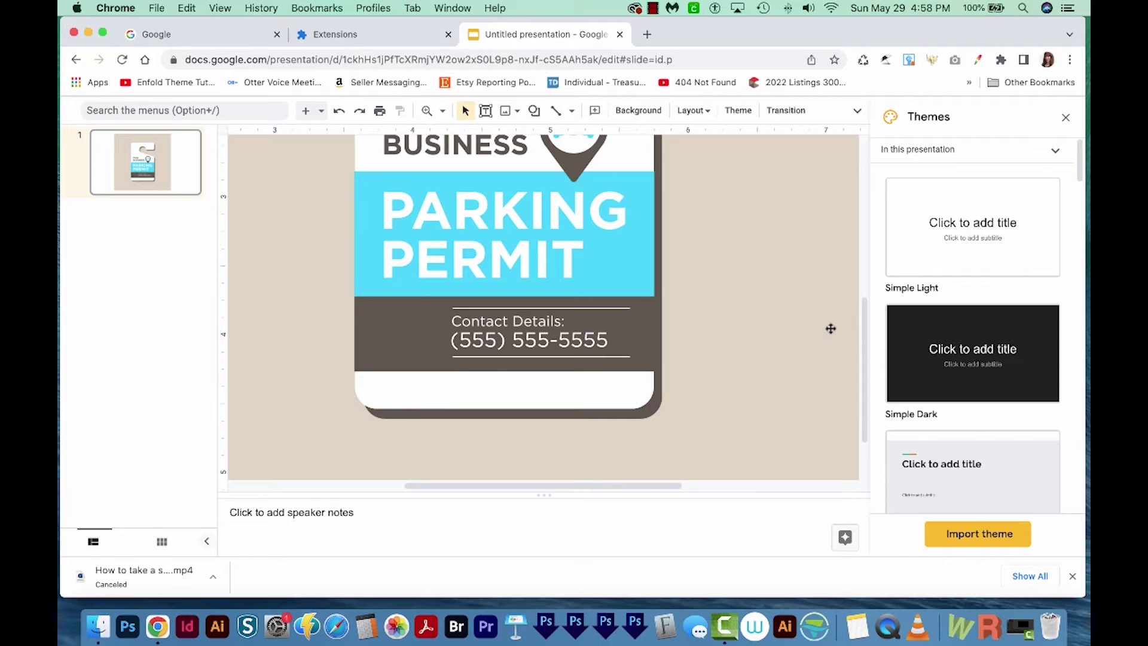
click(408, 335)
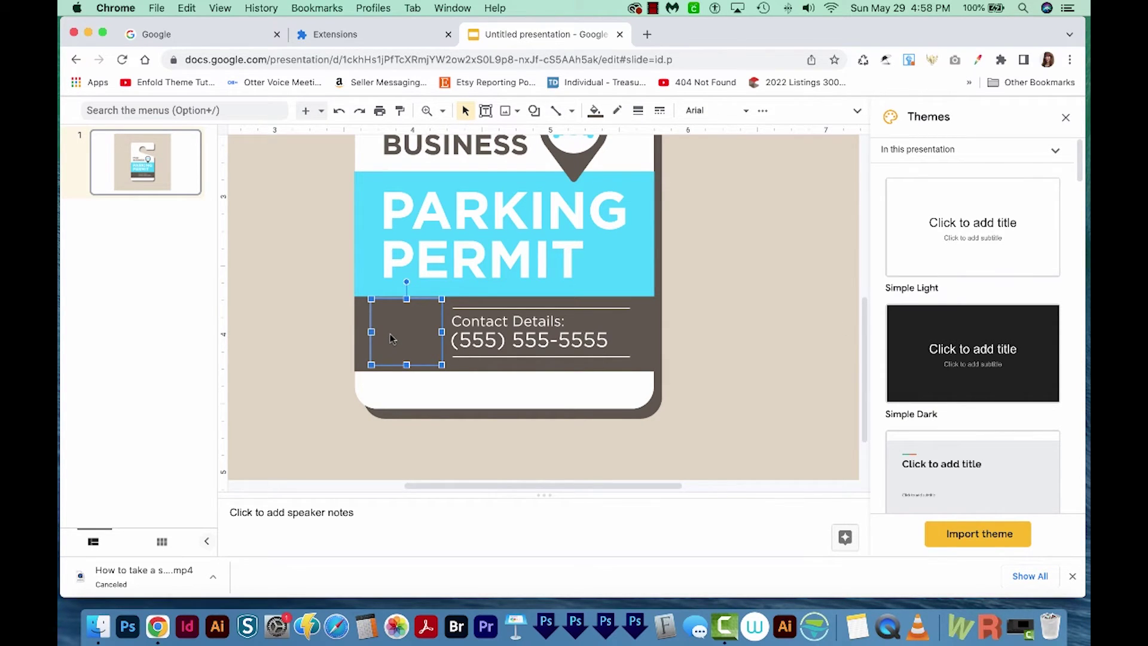
key(super+d)
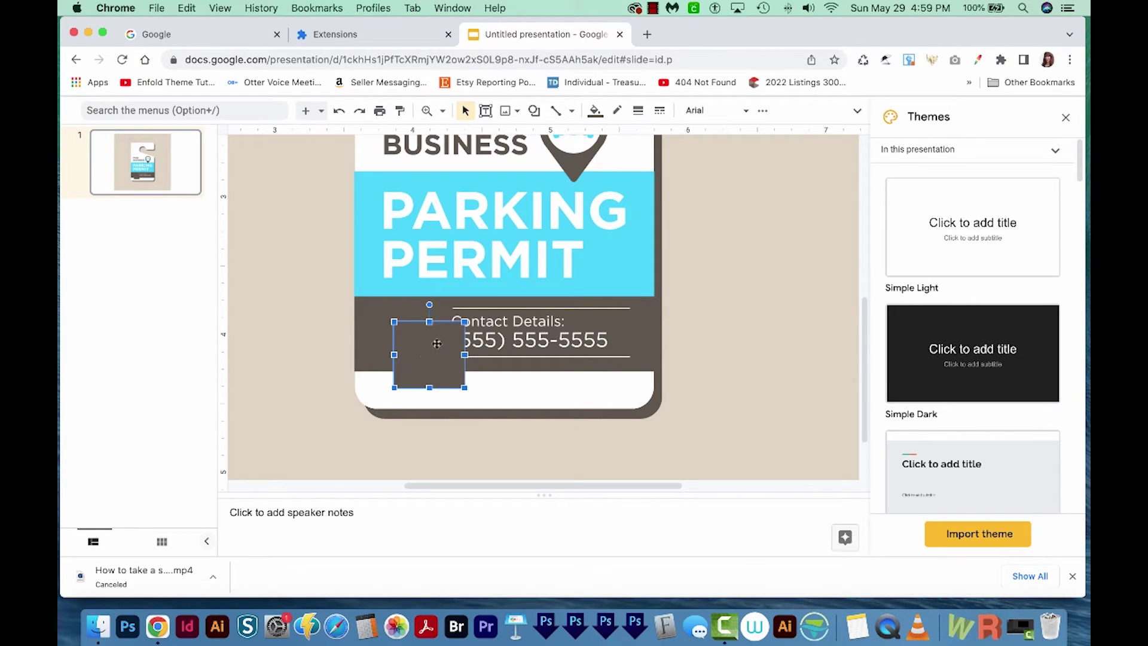
drag(437, 343, 483, 362)
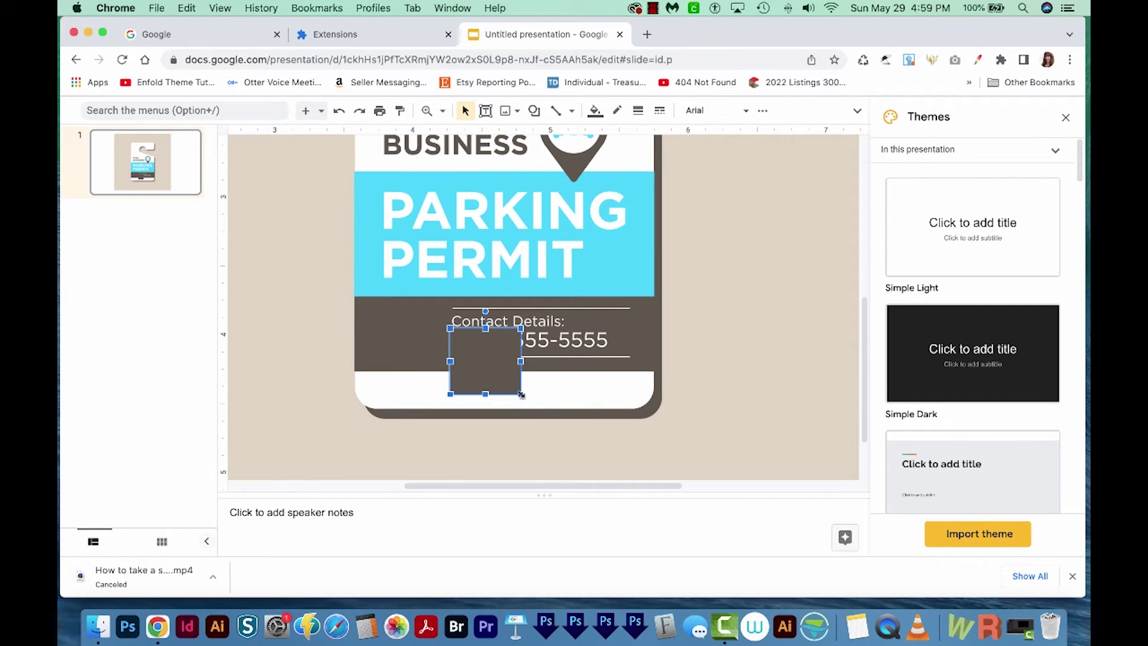
drag(522, 395, 613, 353)
drag(500, 337, 498, 339)
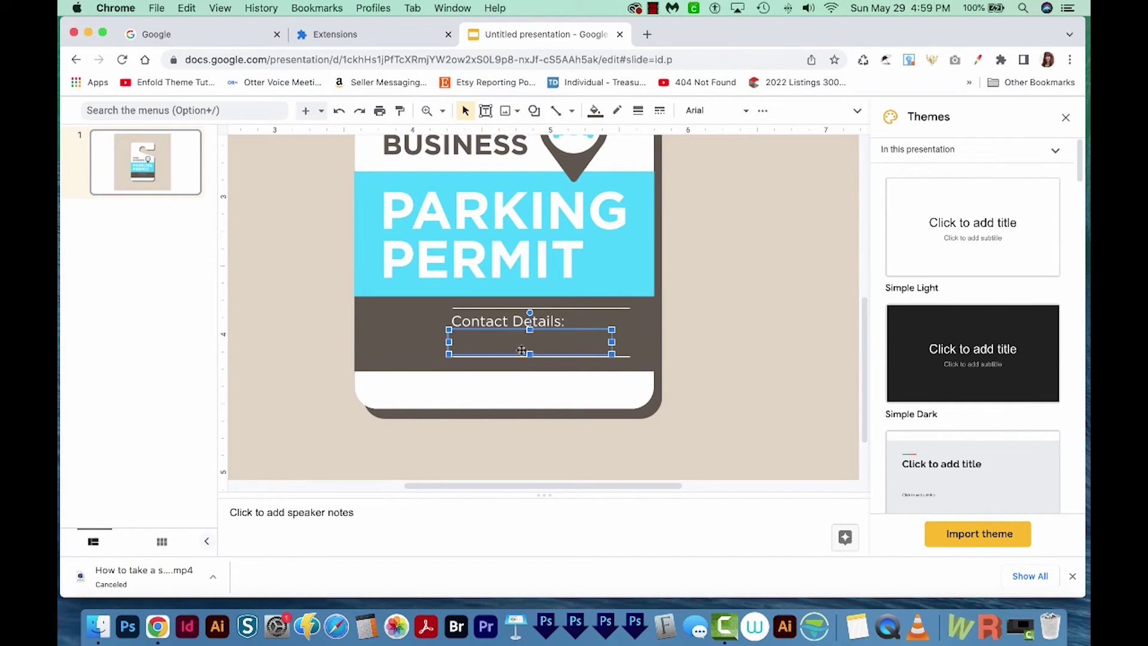
click(696, 325)
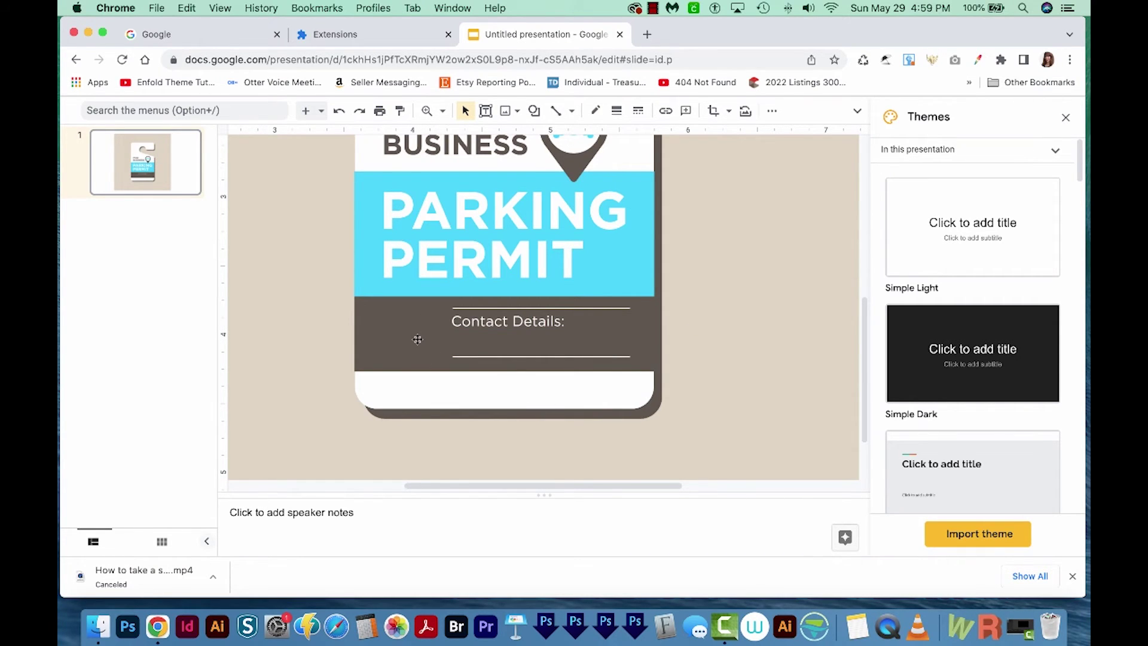
- Upload AB-logo.png from the computer onto the slide
click(516, 112)
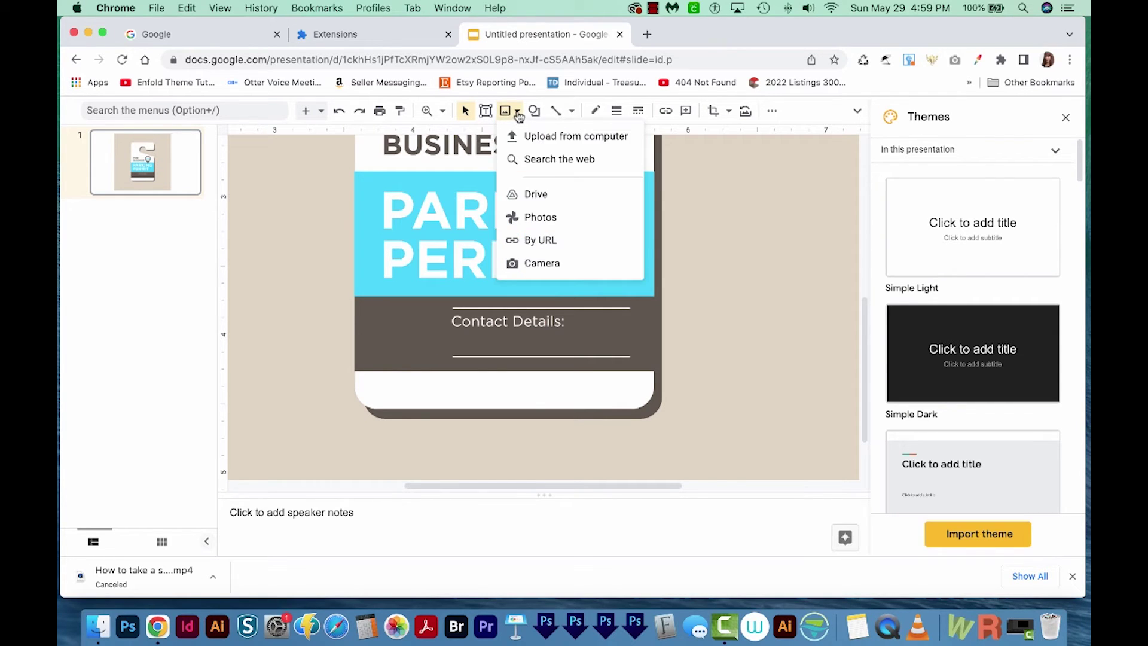
click(551, 137)
click(389, 221)
click(582, 167)
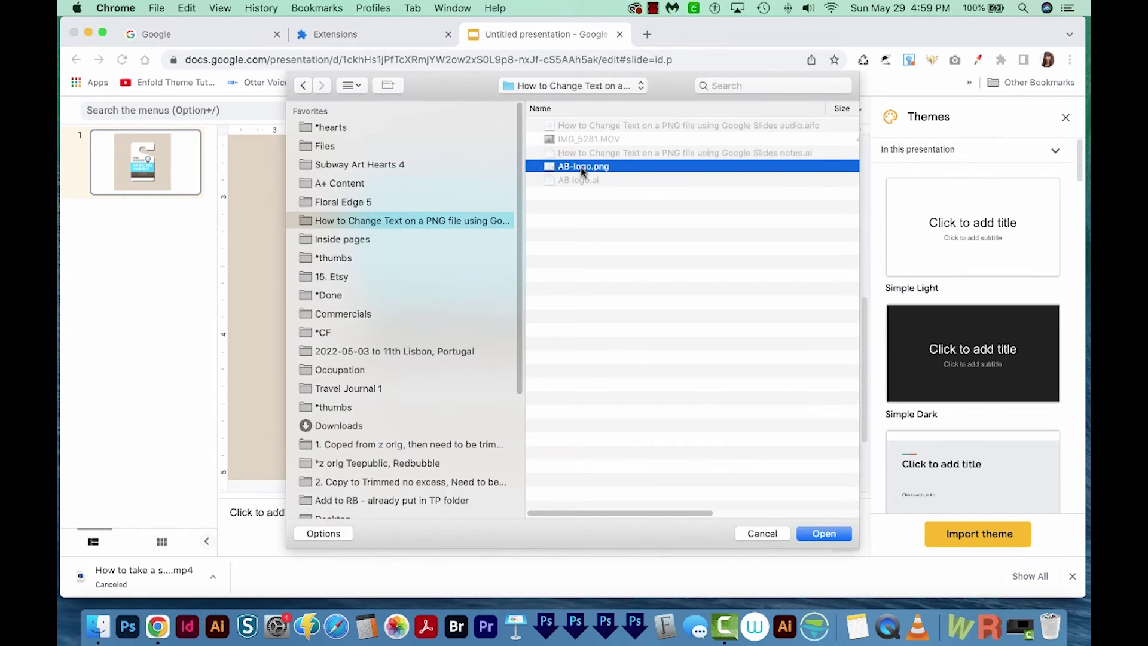
click(824, 534)
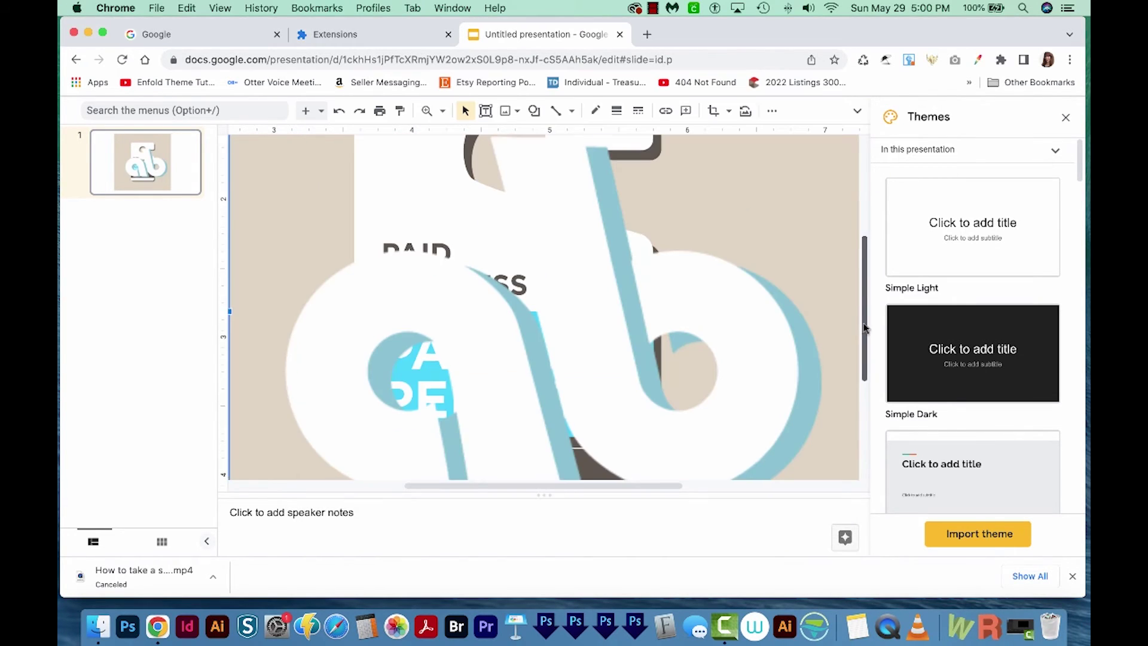
scroll(845, 401, down, 5)
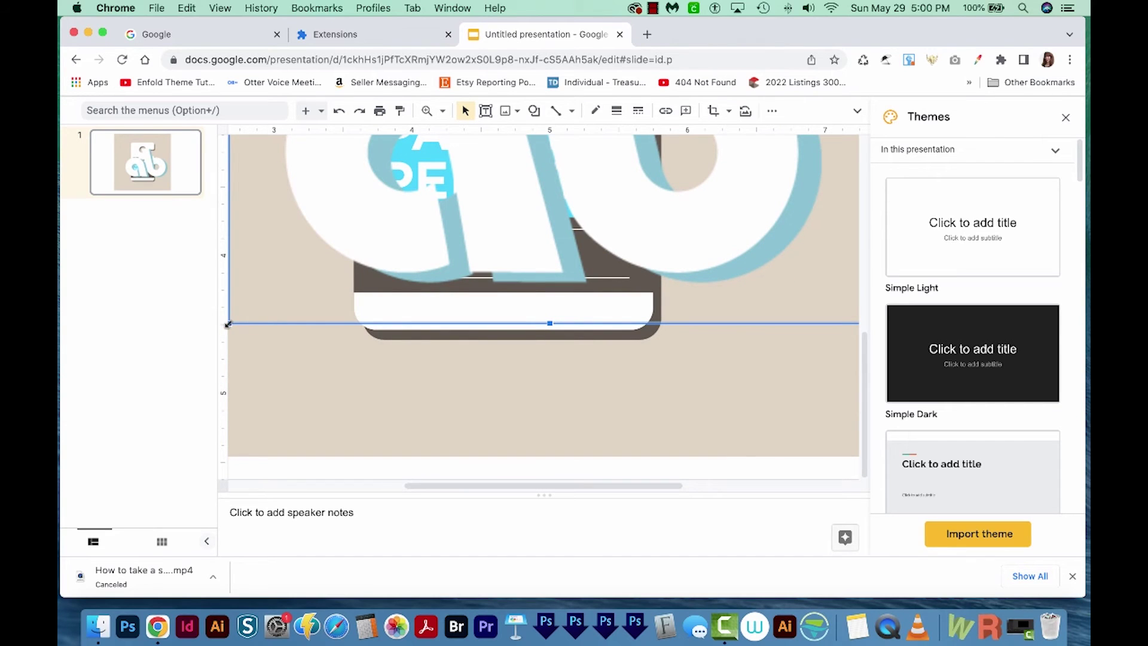
- Shrink the ab logo and place it on the brown contact band beside Contact Details:
key(cmd+z)
drag(757, 152, 418, 389)
scroll(813, 308, down, 3)
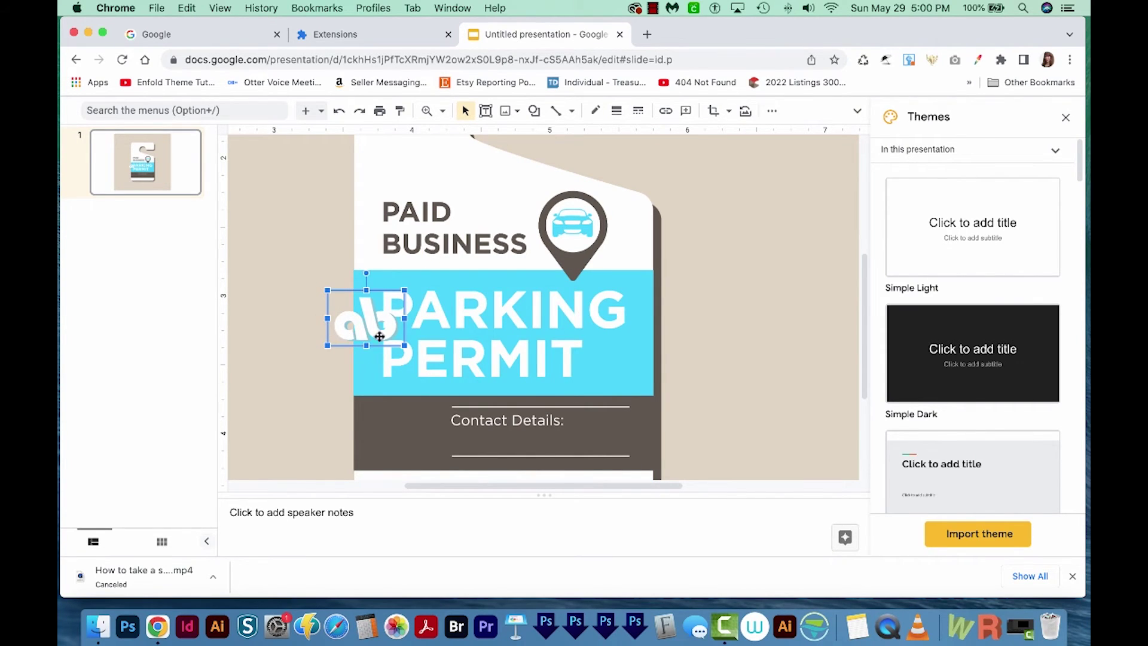
drag(364, 327, 404, 439)
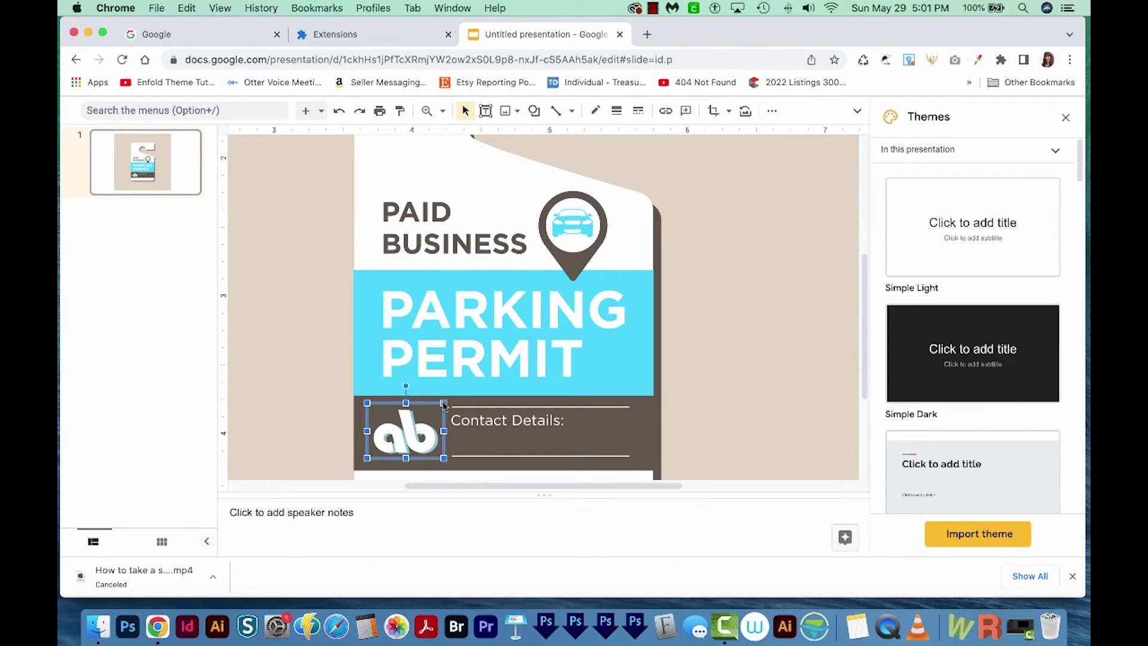
drag(443, 404, 437, 407)
drag(411, 445, 415, 442)
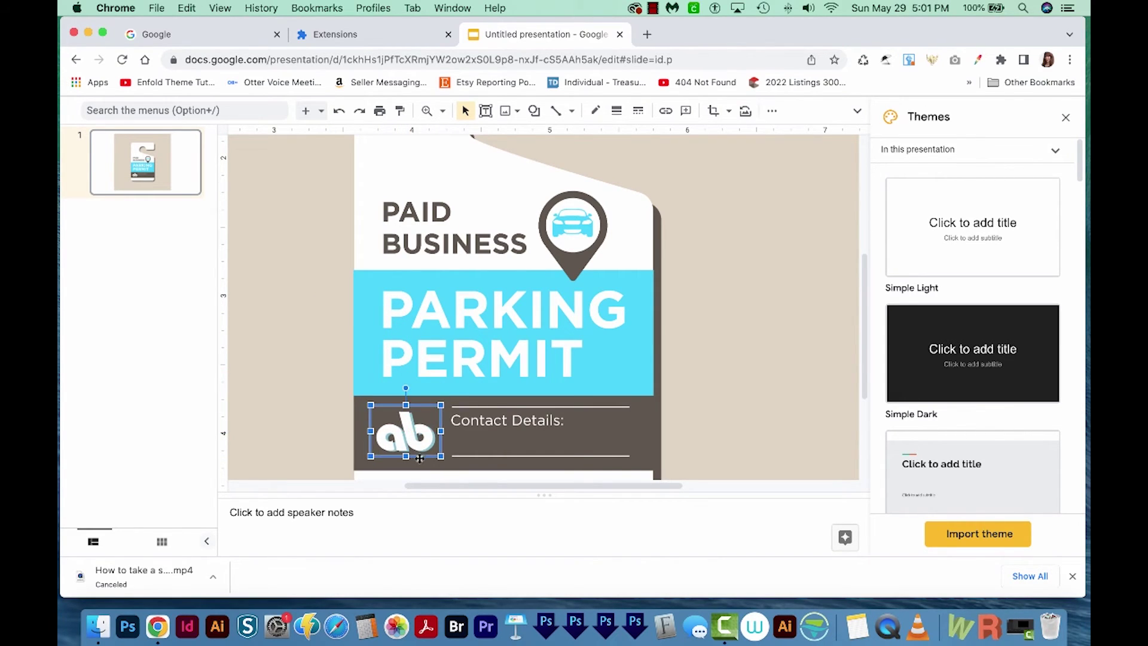
- Draw a text box beneath Contact Details: and type the new phone number
click(498, 448)
scroll(514, 430, down, 2)
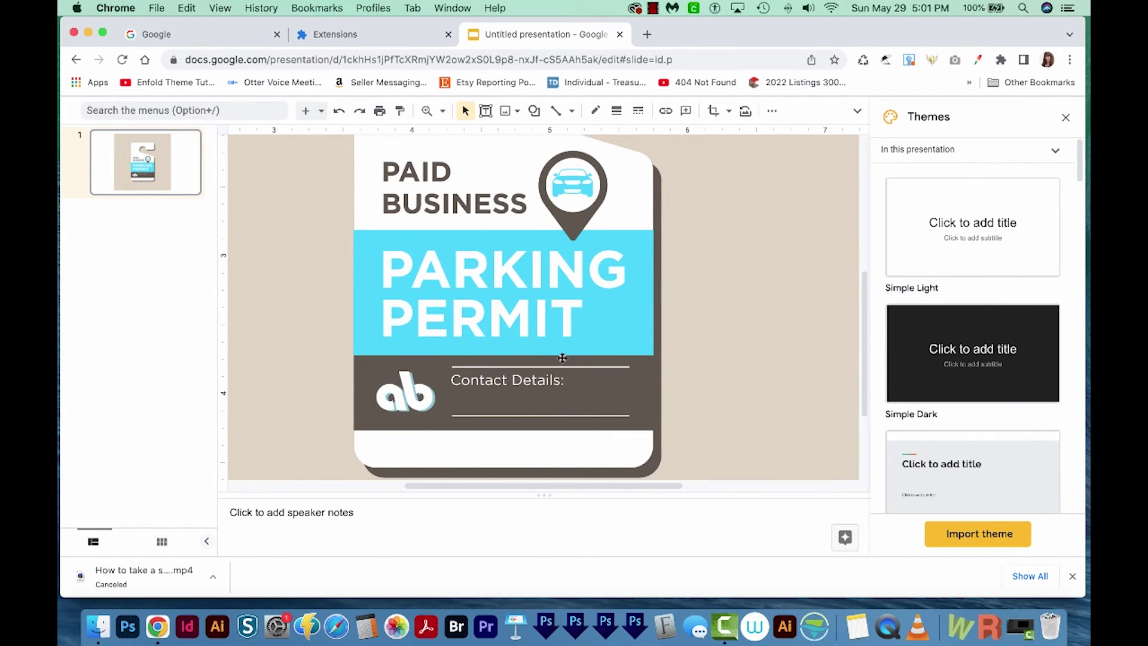
click(487, 114)
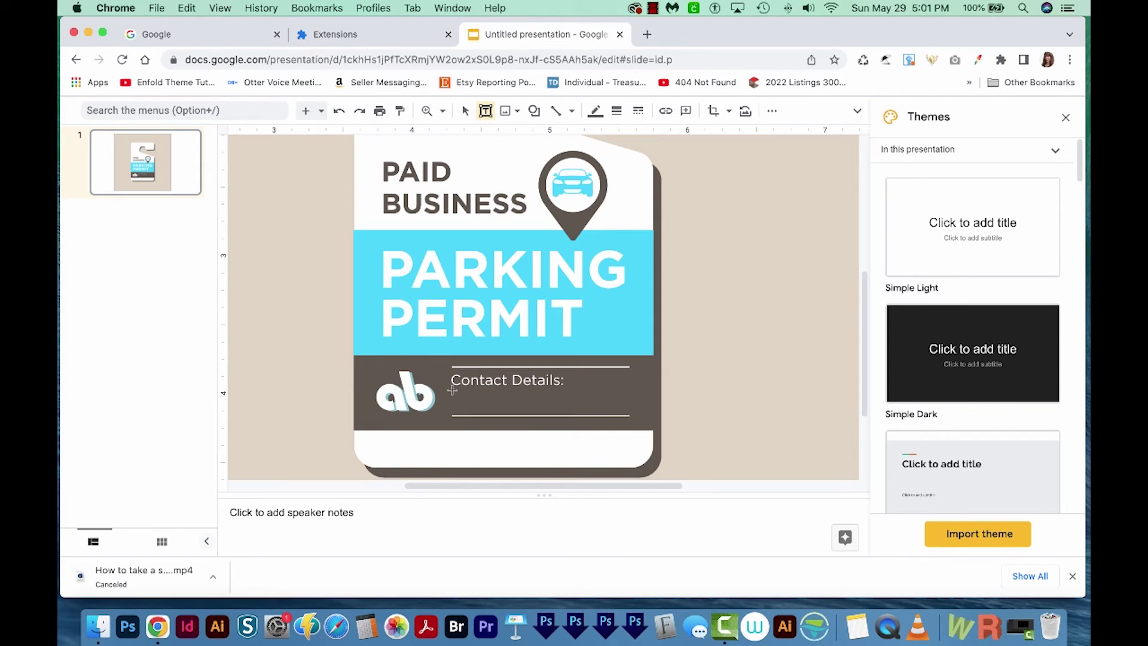
drag(454, 390, 629, 411)
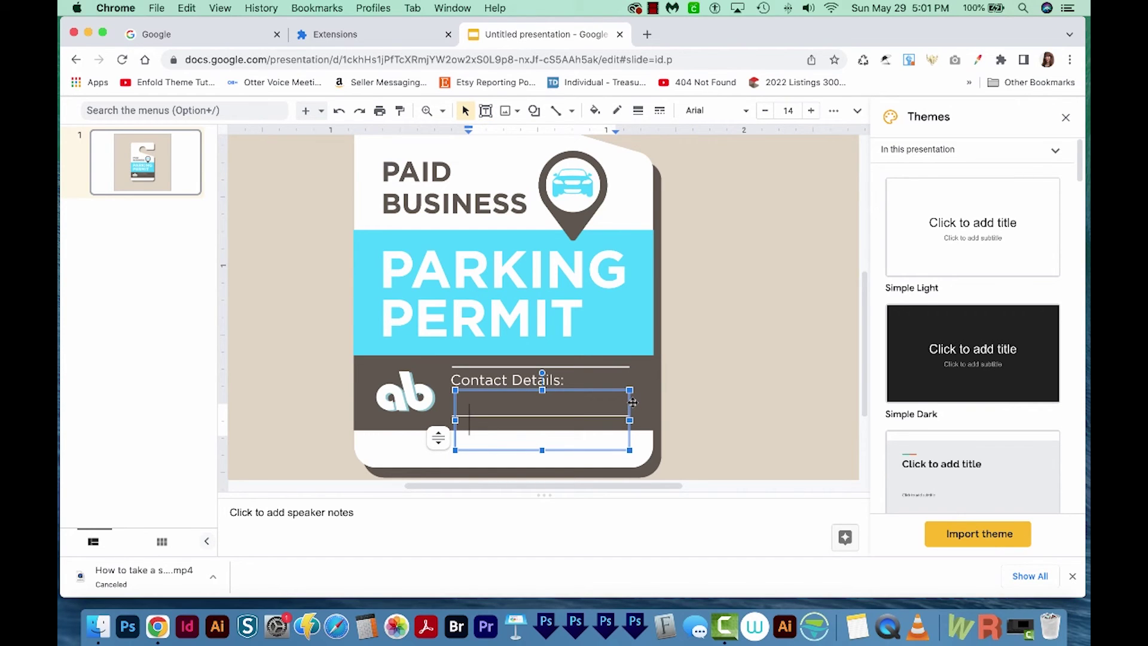
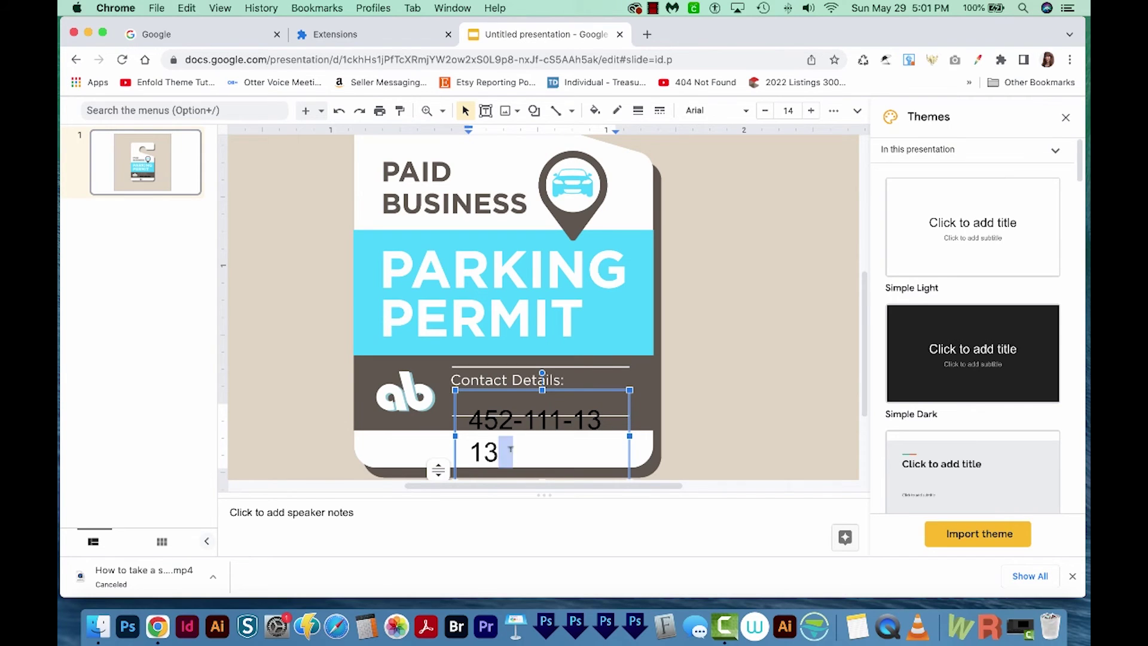
- Format the phone number as bold white text at size 10
drag(505, 455, 464, 418)
scroll(438, 423, right, 2)
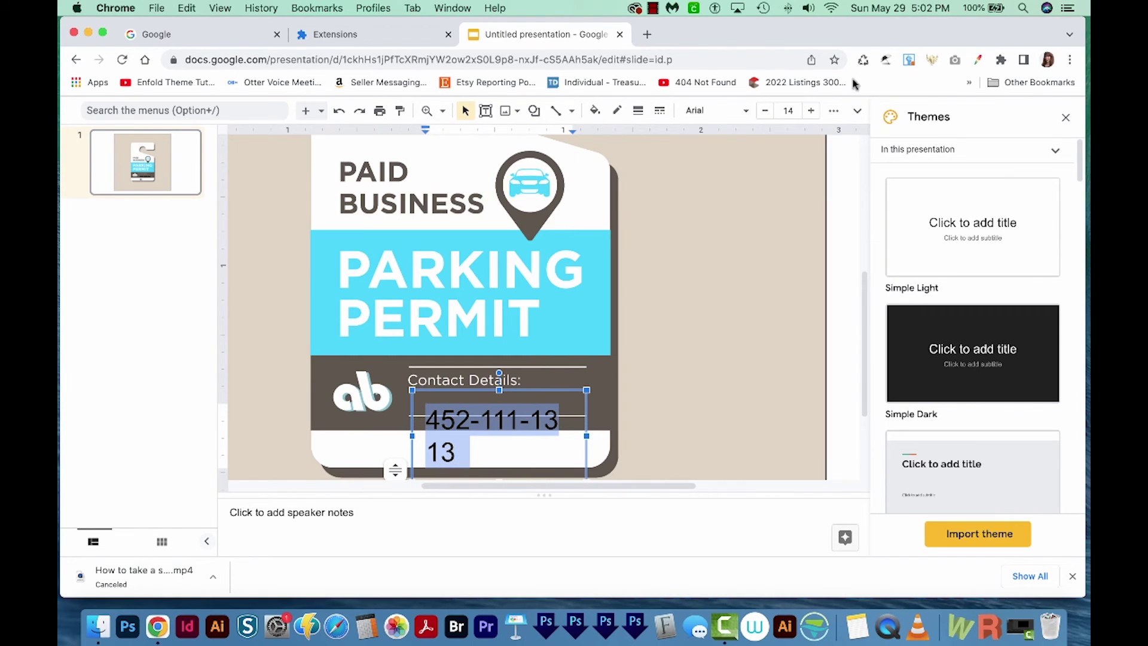
click(834, 111)
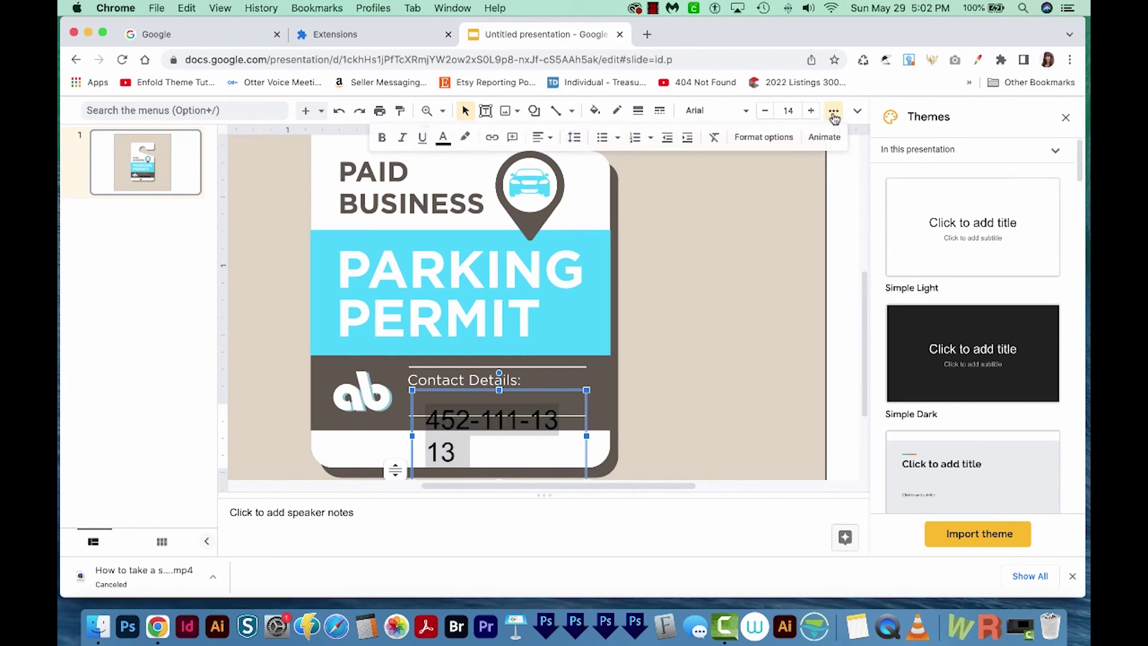
click(444, 138)
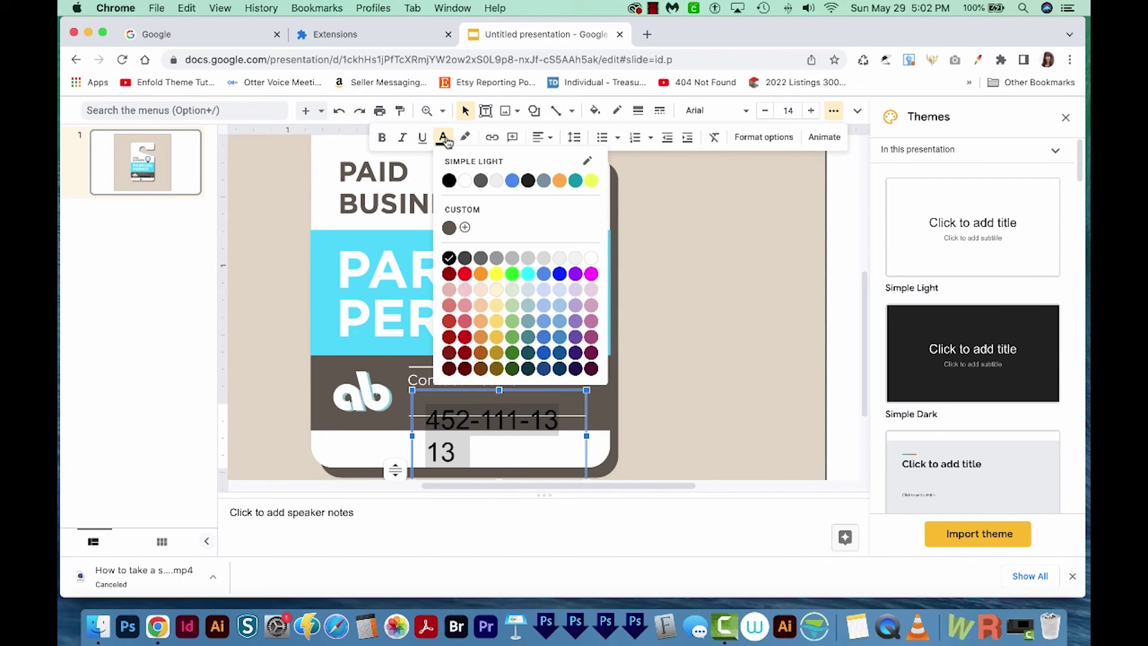
click(590, 258)
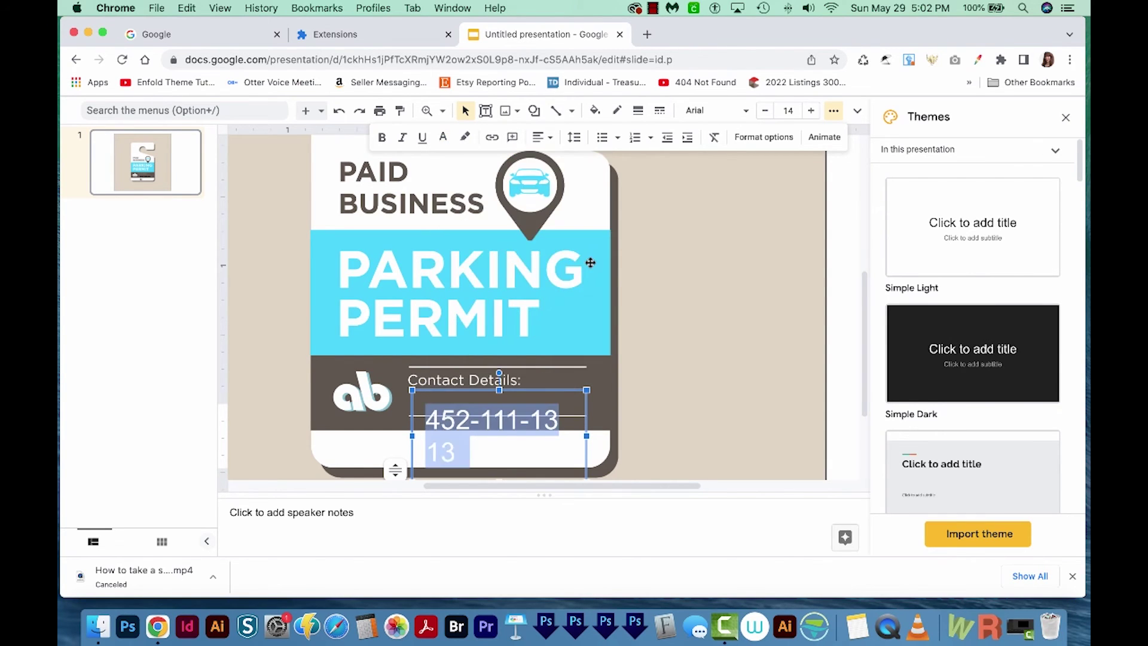
click(747, 118)
click(835, 110)
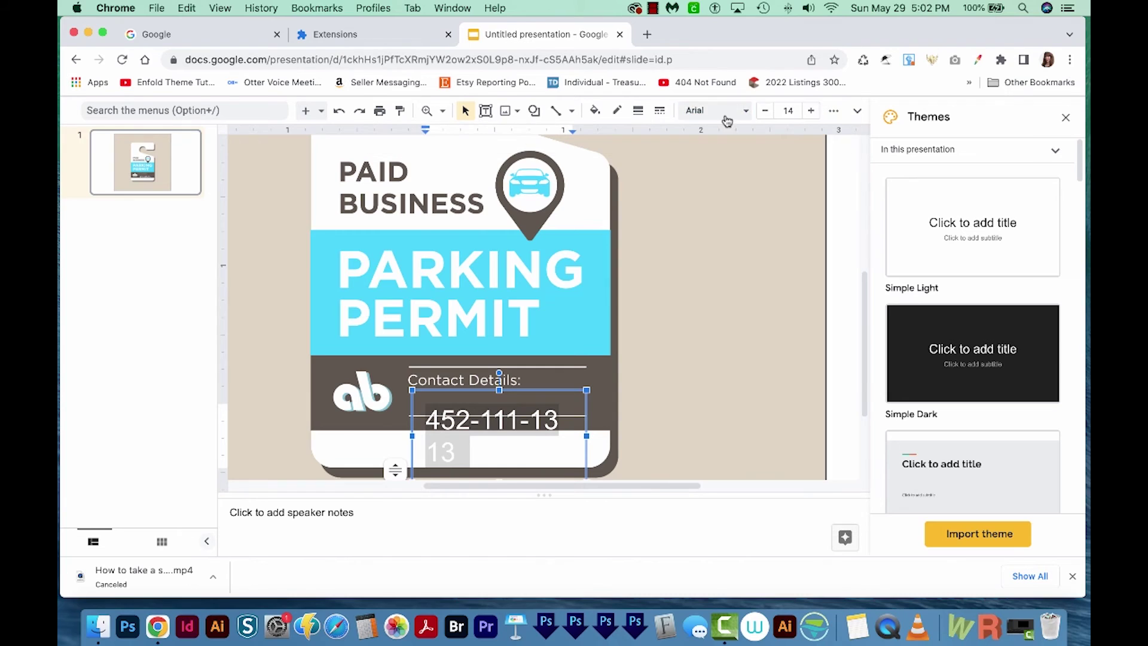
click(833, 111)
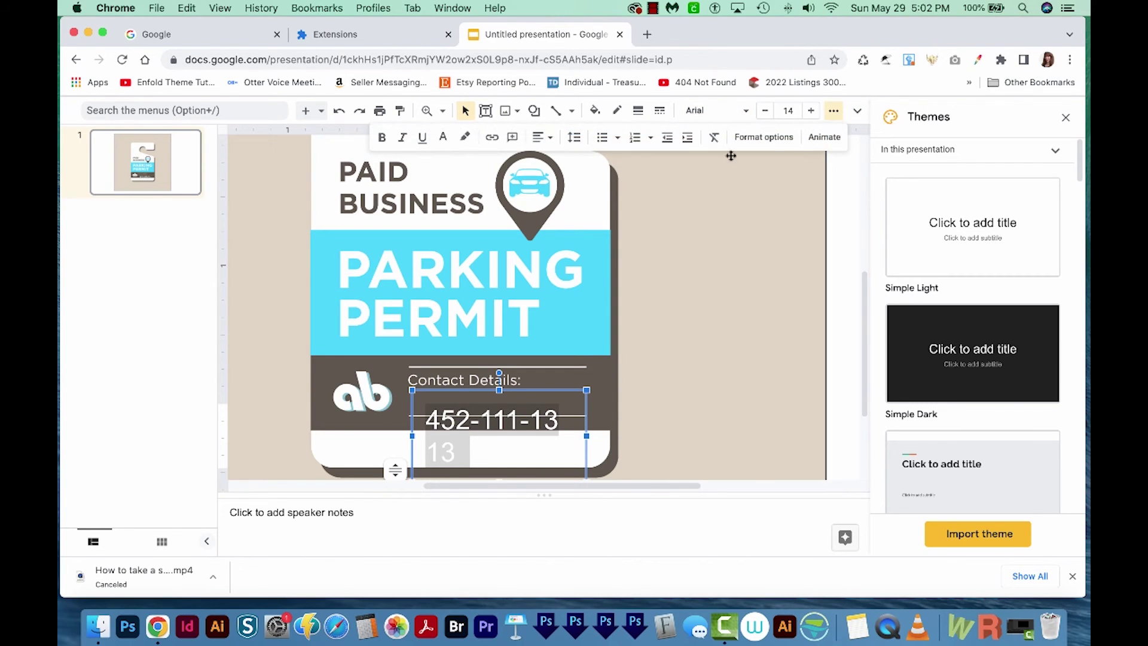
click(382, 137)
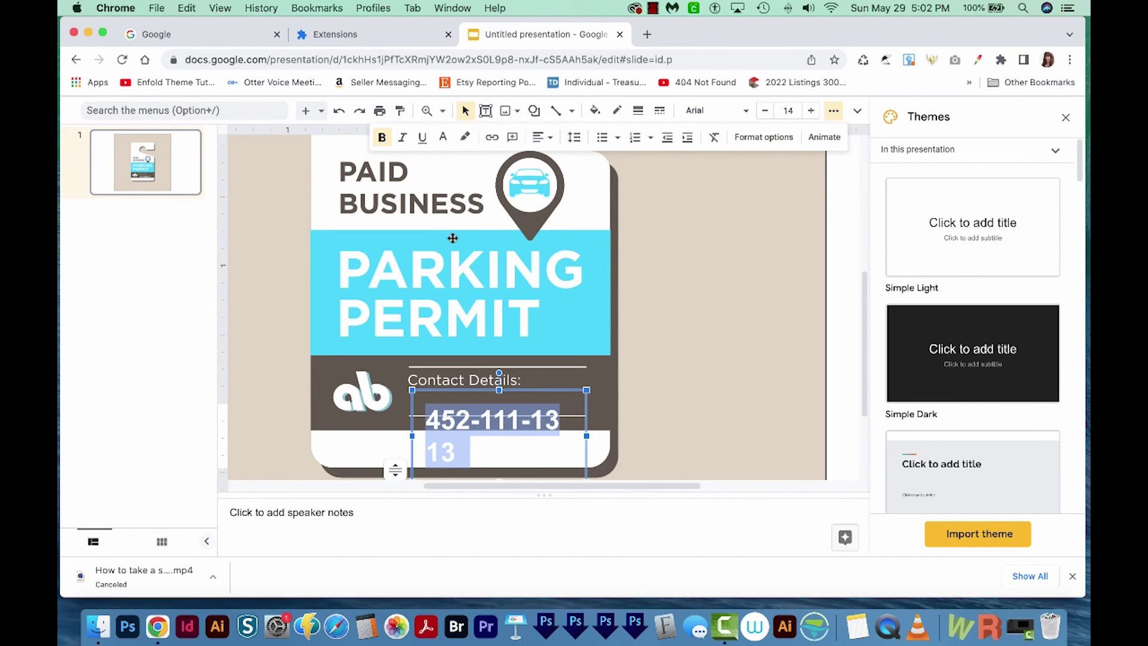
click(766, 111)
click(765, 112)
click(765, 111)
click(766, 111)
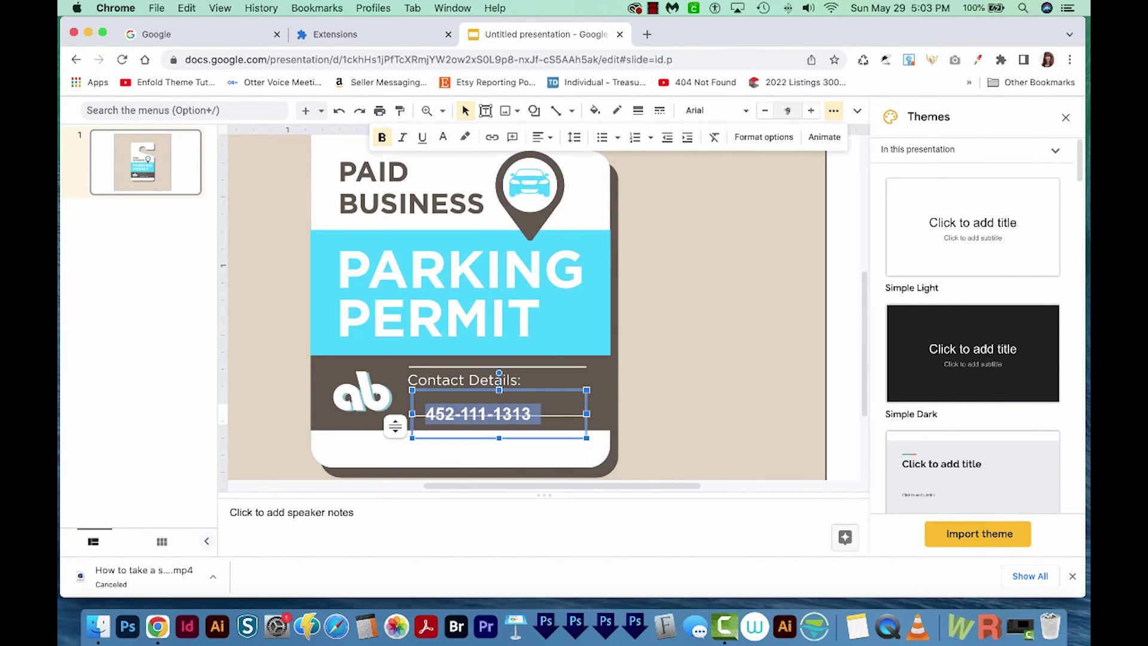
- Move the phone number box up to sit just under Contact Details:
click(558, 389)
drag(558, 389, 540, 376)
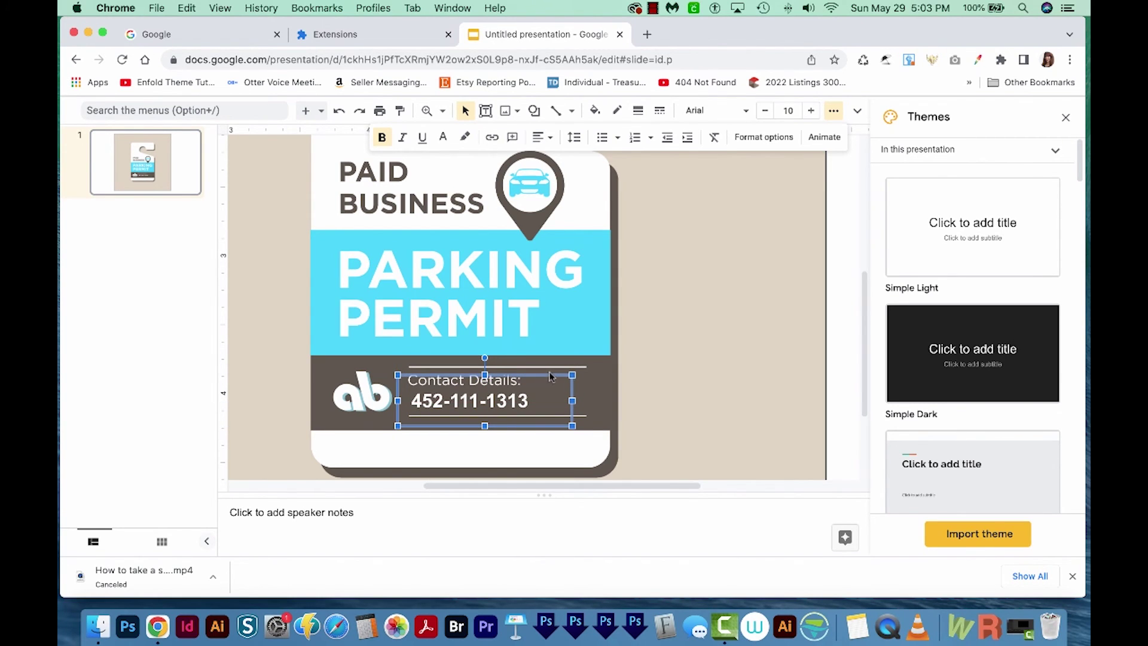
drag(564, 376, 559, 374)
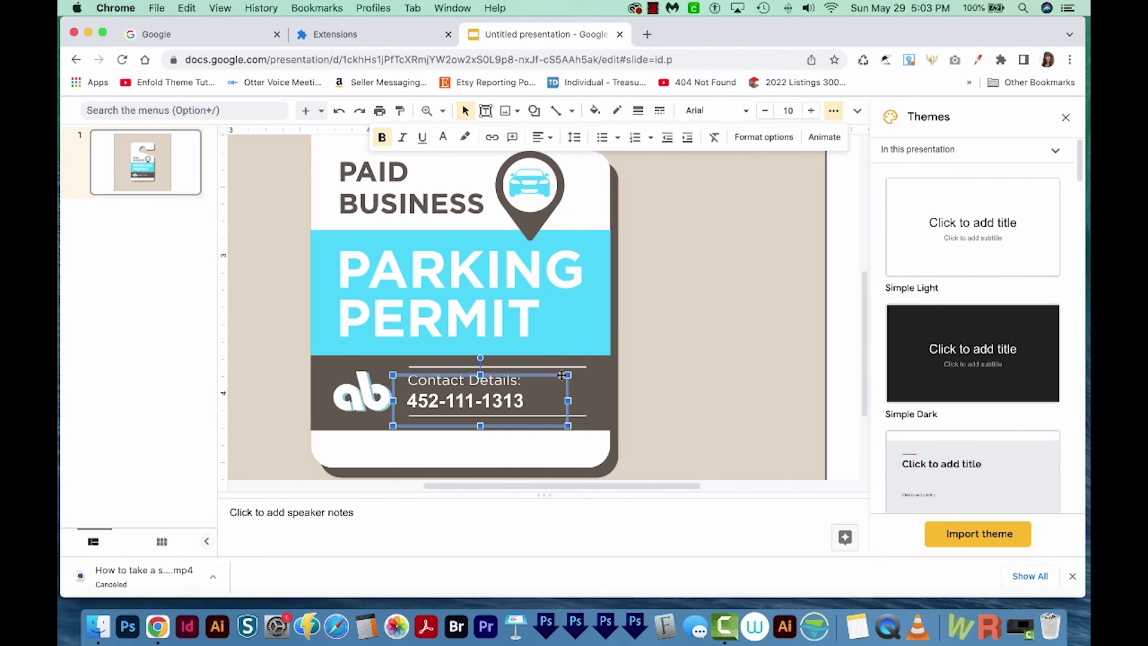
click(665, 423)
scroll(861, 346, down, 1)
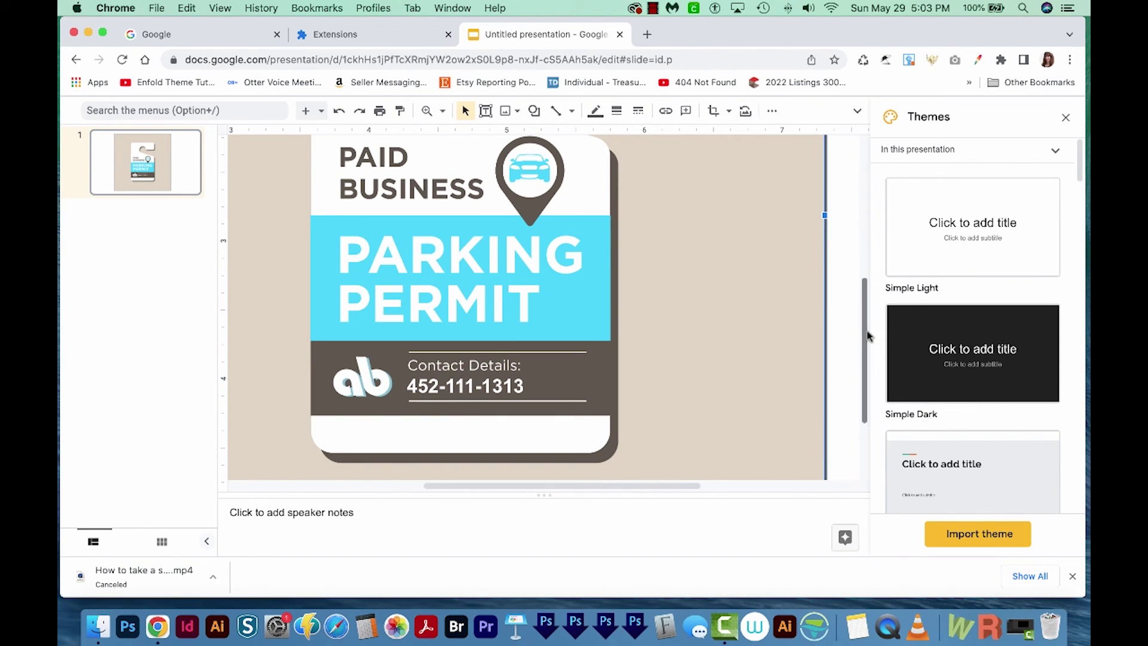
- Crop the permit image via the 'crop' menu search, trimming all edges to a thin beige margin
scroll(868, 336, down, 1)
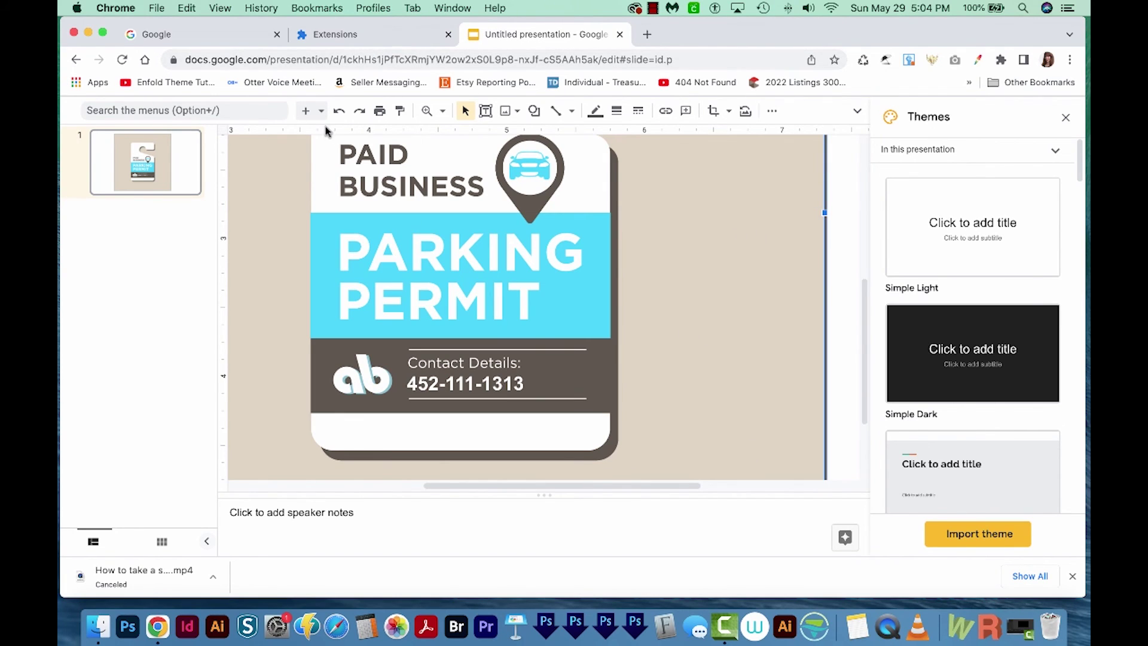
scroll(794, 354, down, 5)
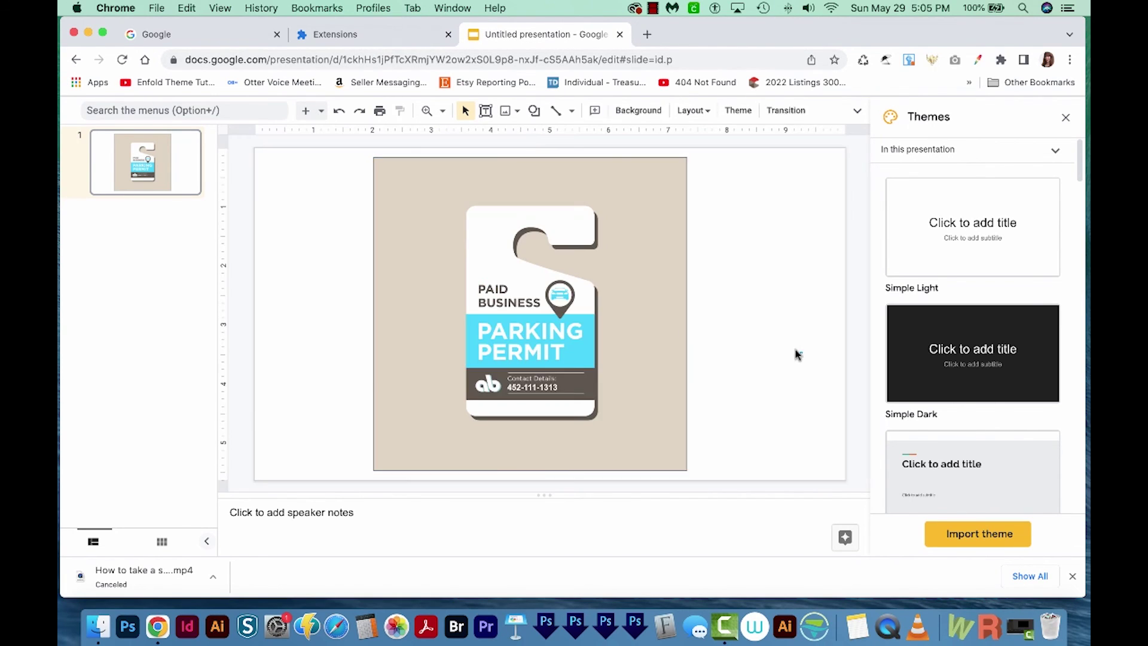
click(664, 325)
click(132, 111)
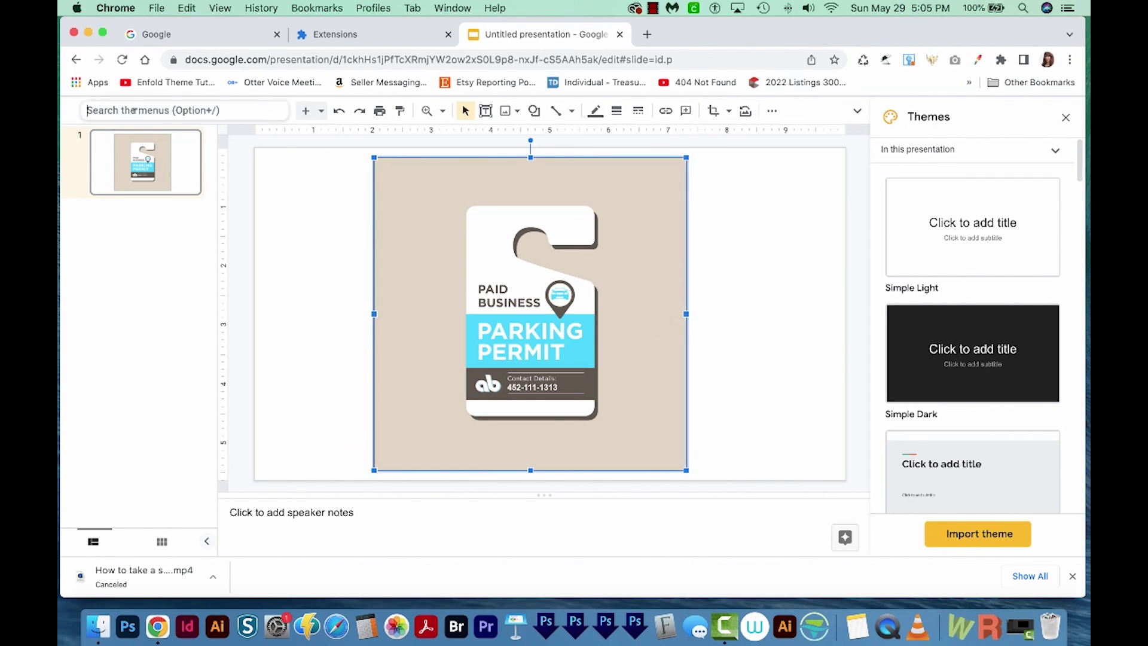
text(crop)
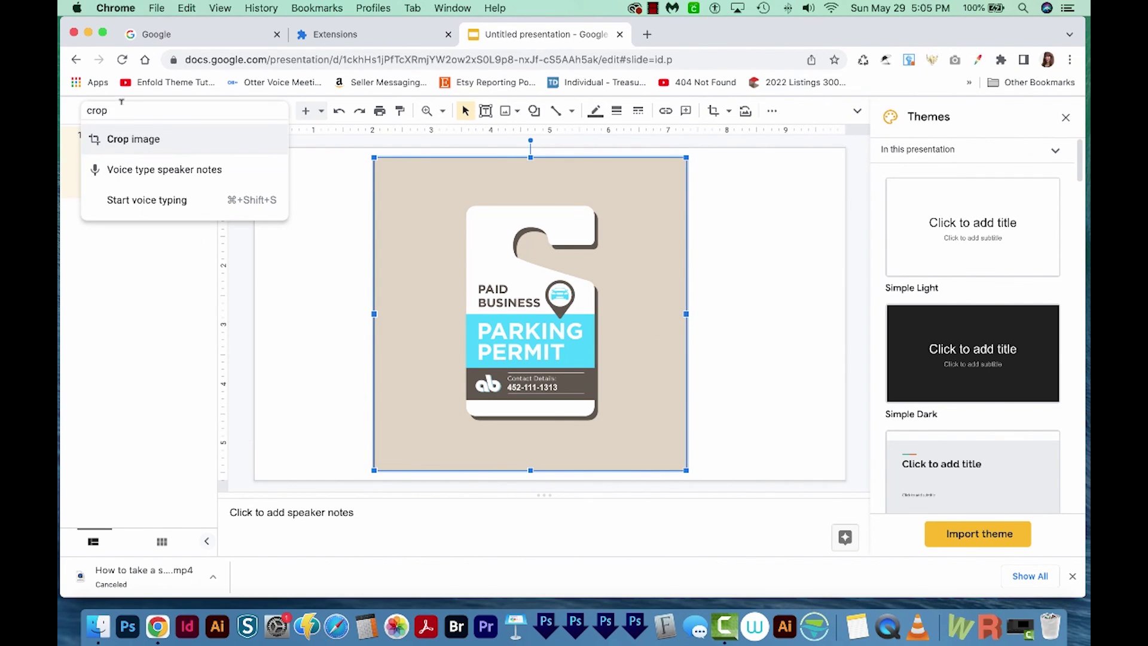
click(120, 145)
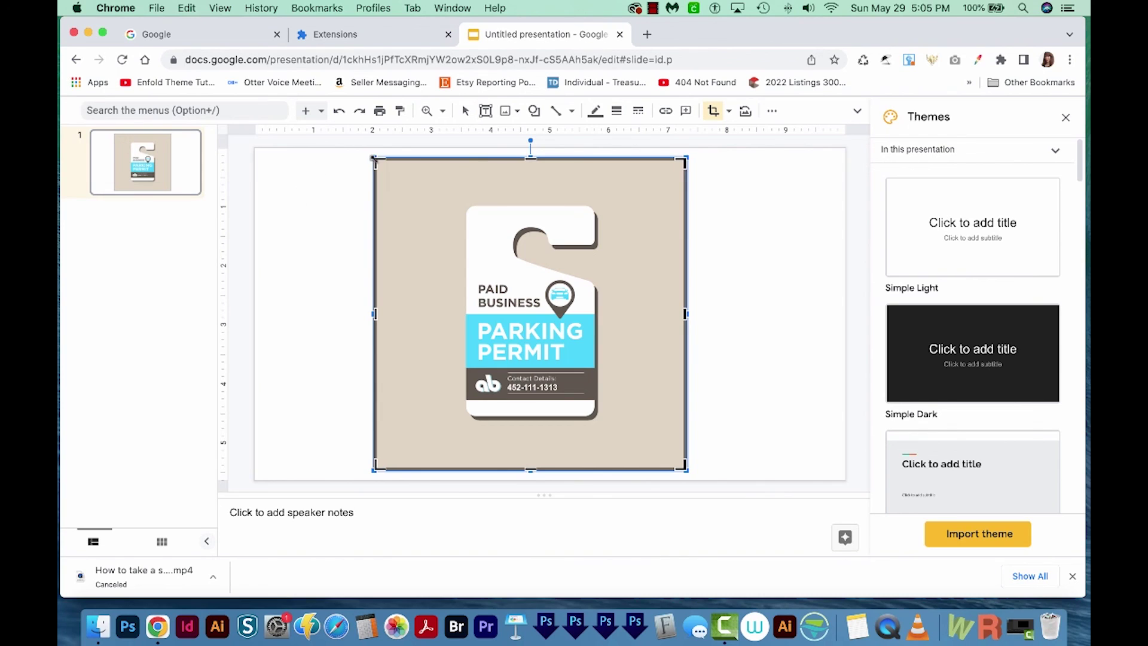
drag(381, 163, 454, 197)
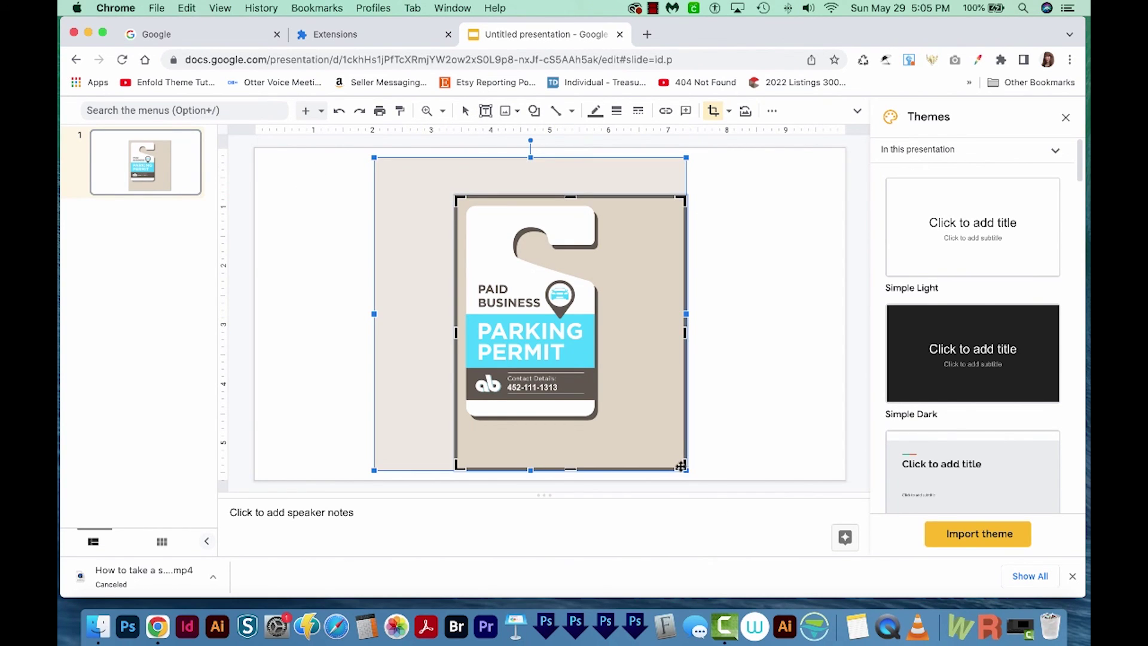
drag(685, 469, 604, 424)
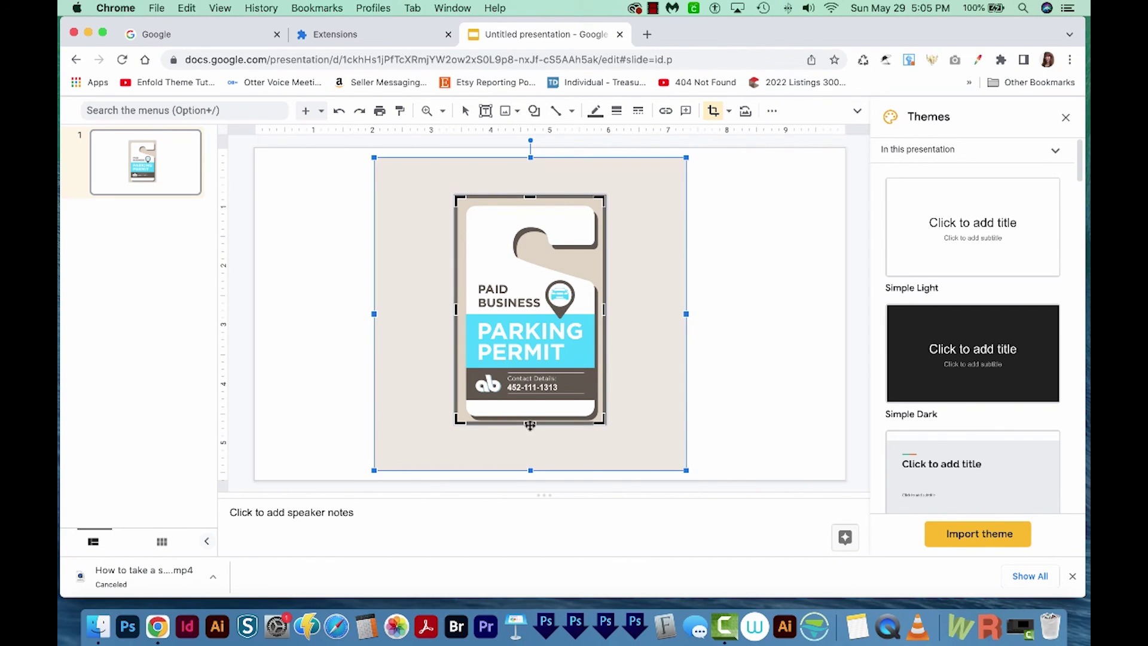
drag(530, 423, 530, 427)
key(Return)
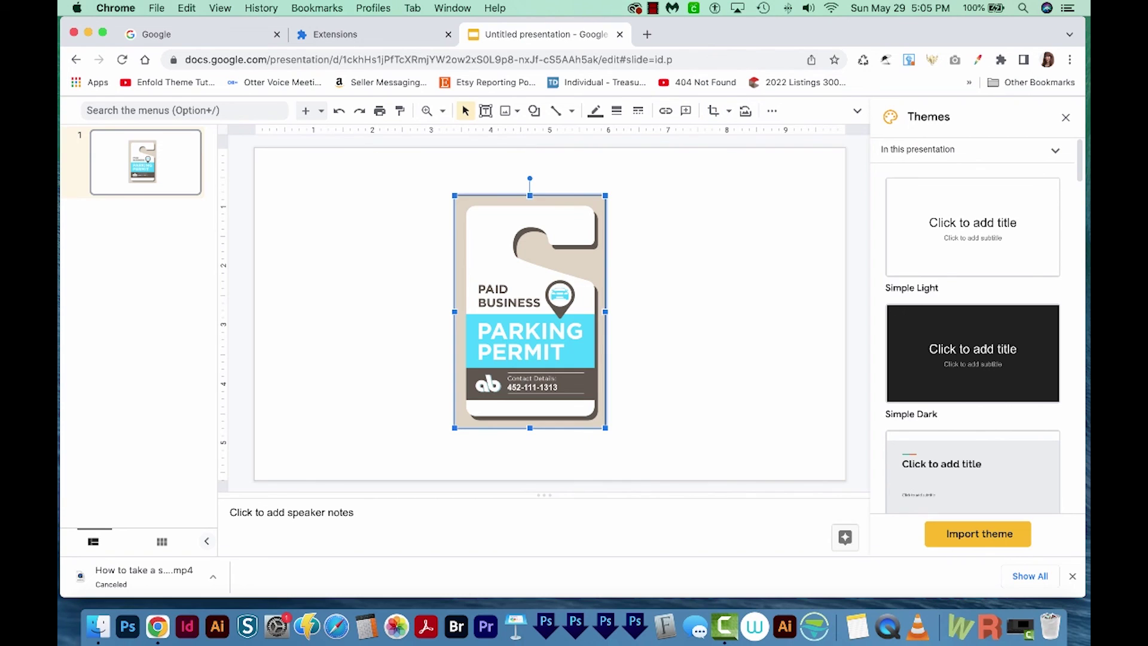
- Draw a new empty text box on the slide to the right of the cropped permit image
click(766, 317)
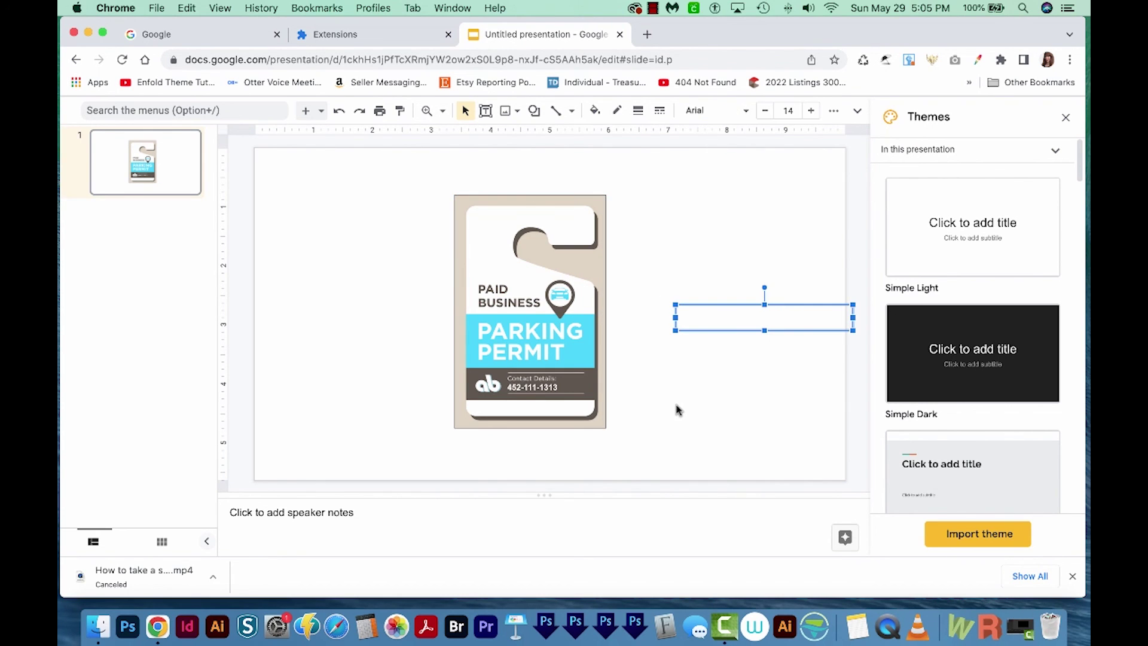